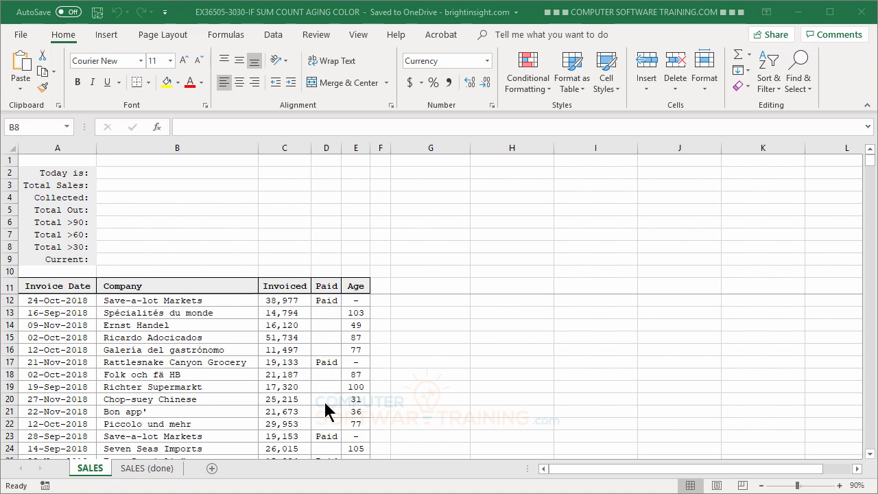
Inspect the contents and formulas behind sample cells in the Invoice Date, Company, Paid, Age and Invoiced columns.
{"action": "left_click", "coordinate": [63, 312]}
{"action": "left_click", "coordinate": [64, 321]}
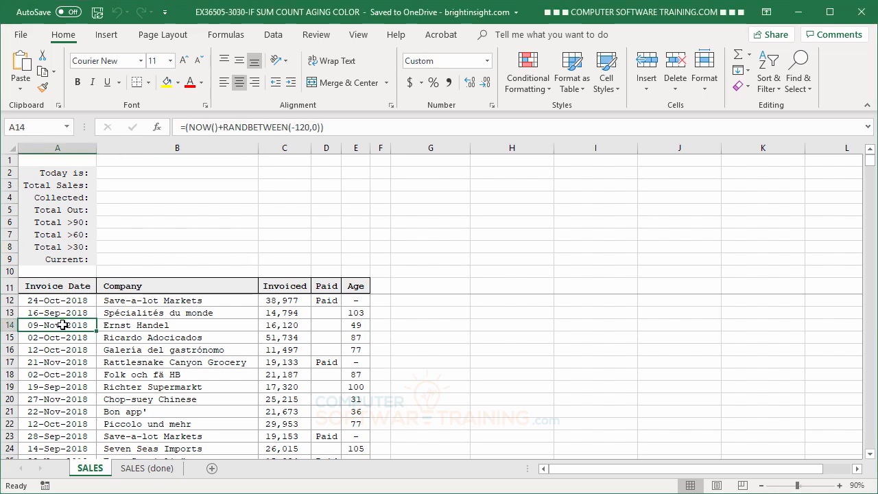
{"action": "left_click", "coordinate": [134, 348]}
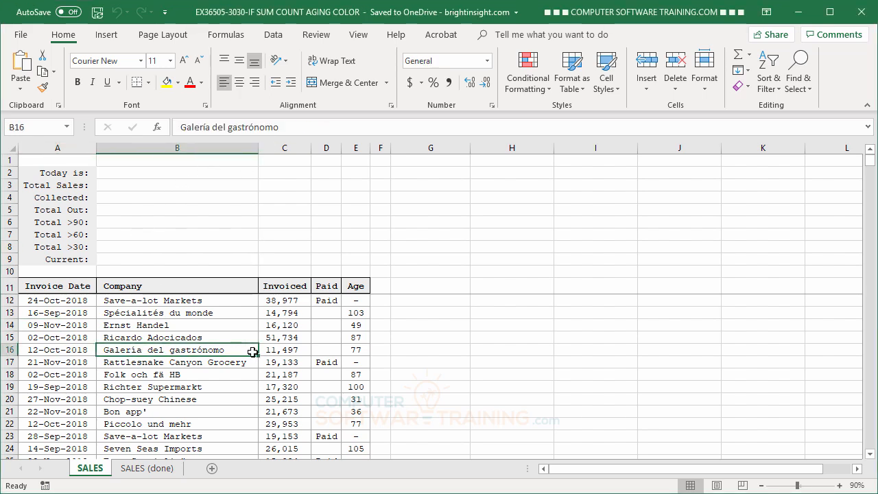
{"action": "left_click", "coordinate": [330, 351]}
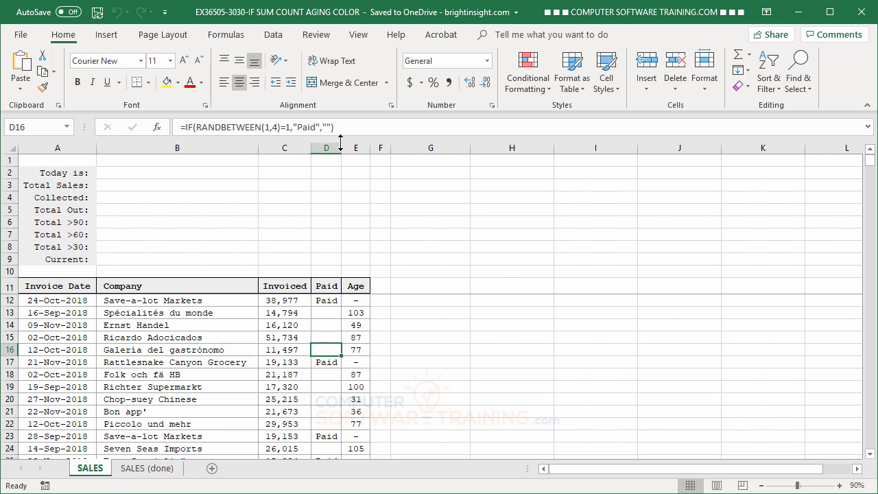
{"action": "left_click", "coordinate": [352, 342]}
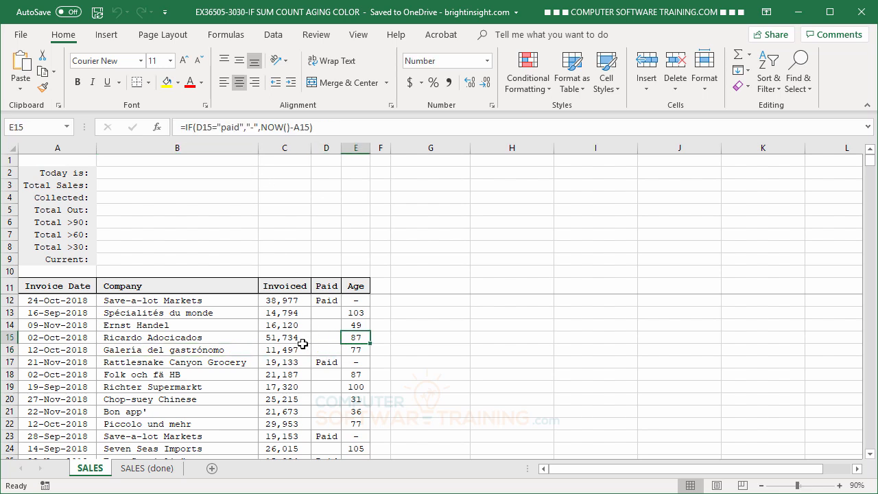
{"action": "left_click", "coordinate": [290, 338]}
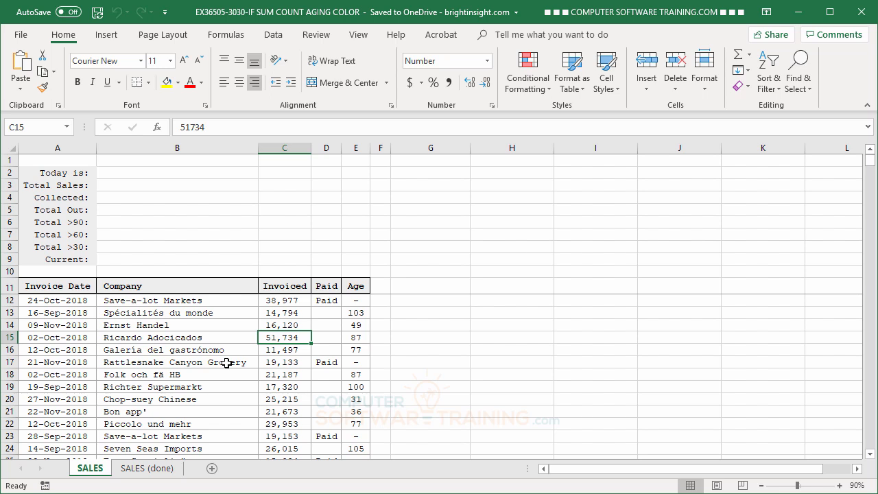
Start a SUMIFS formula in B8 for Total >30, using the Invoiced values C12:C69518 as the sum range.
{"action": "left_click", "coordinate": [157, 247]}
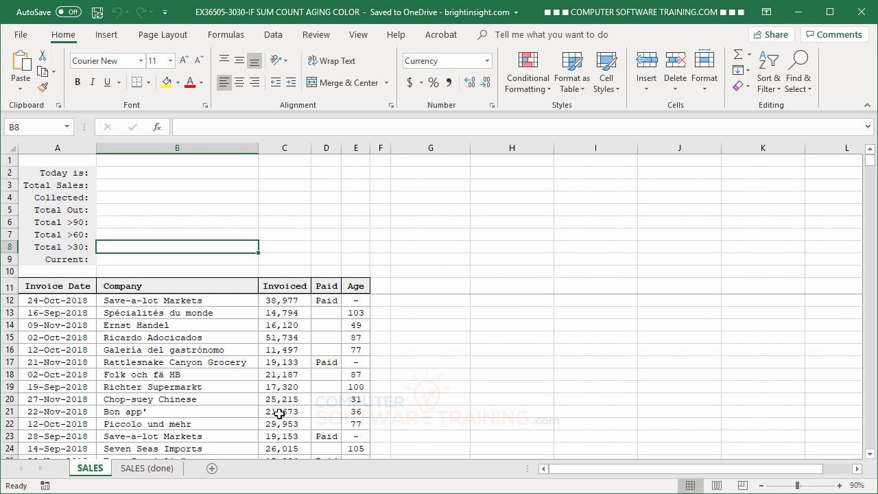
{"action": "type", "text": "=sum"}
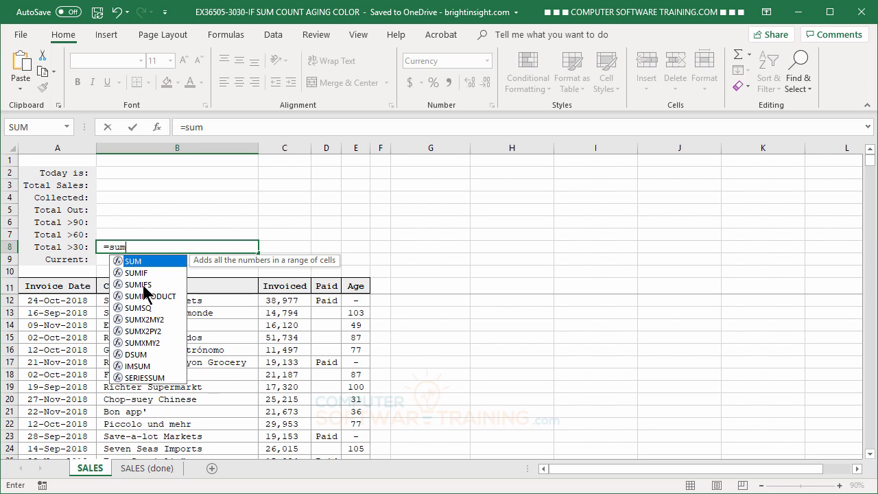
{"action": "double_click", "coordinate": [139, 285]}
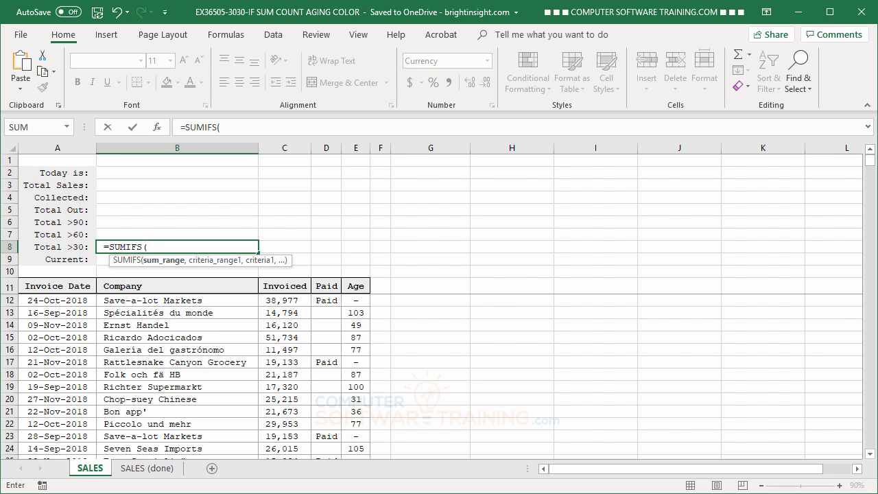
{"action": "left_click", "coordinate": [277, 301]}
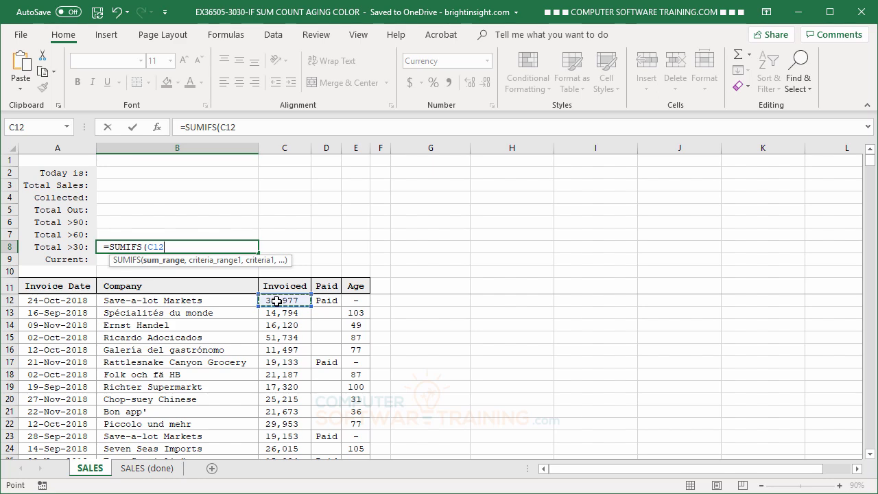
{"action": "key", "text": "ctrl+shift+Down"}
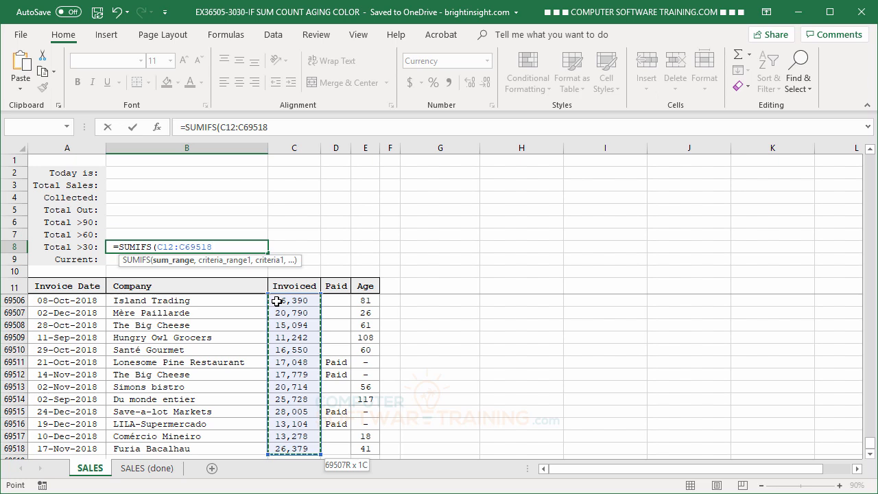
{"action": "type", "text": ","}
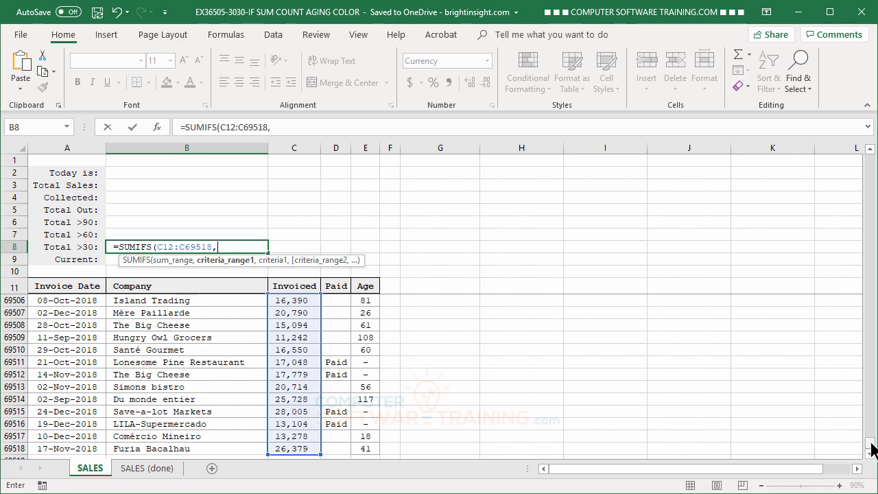
Add the first SUMIFS condition: criteria range E12:E69518 in the Age column with the criterion ">=30".
{"action": "left_click_drag", "start_coordinate": [871, 447], "coordinate": [871, 146]}
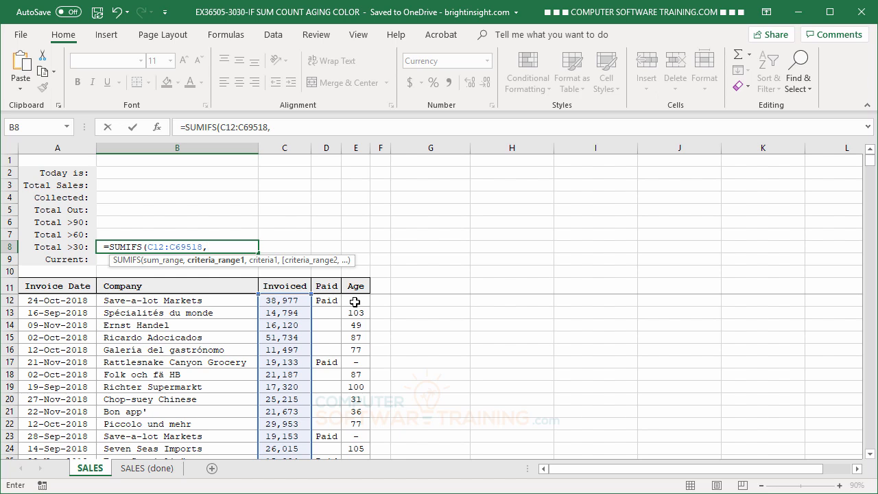
{"action": "left_click", "coordinate": [355, 302]}
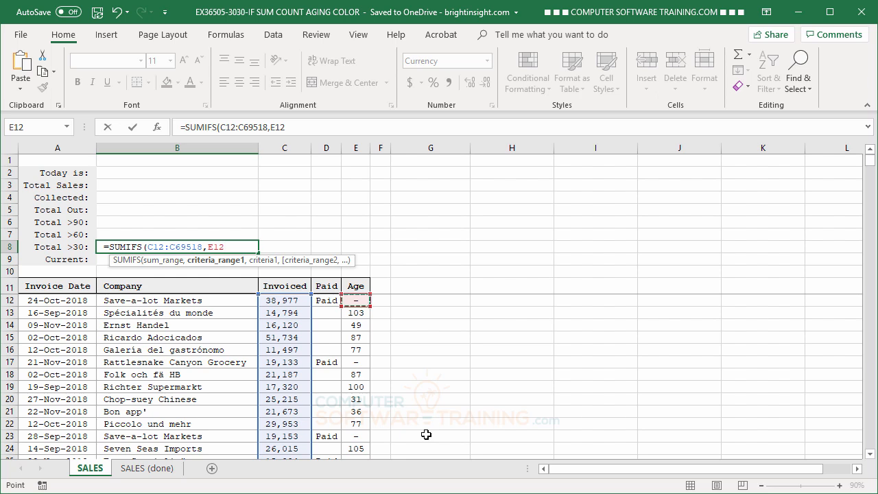
{"action": "key", "text": "ctrl+shift+Down"}
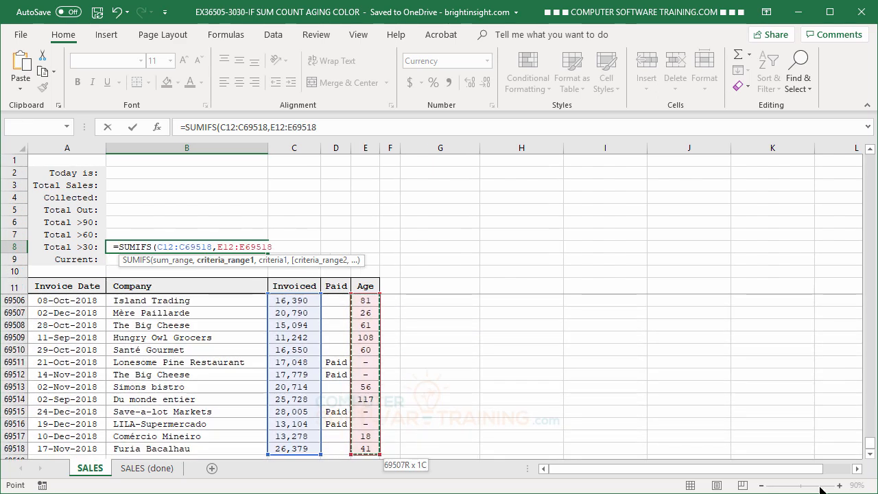
{"action": "left_click_drag", "start_coordinate": [871, 440], "coordinate": [875, 155]}
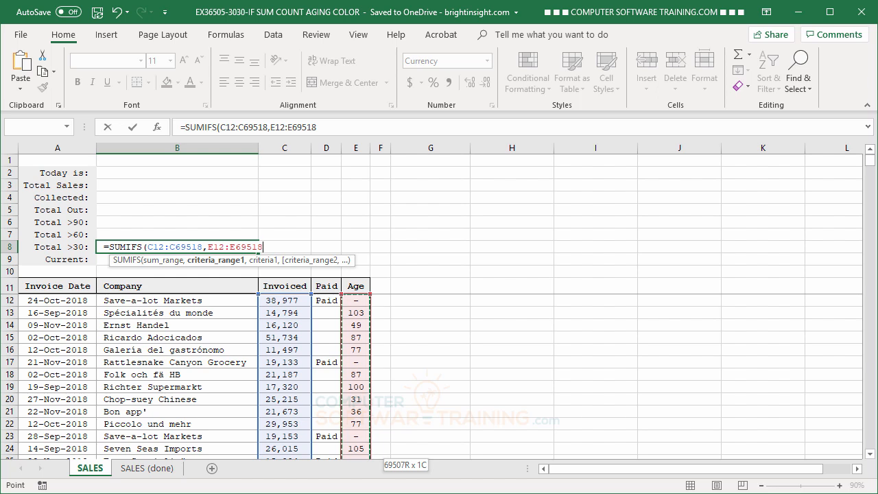
{"action": "type", "text": ","}
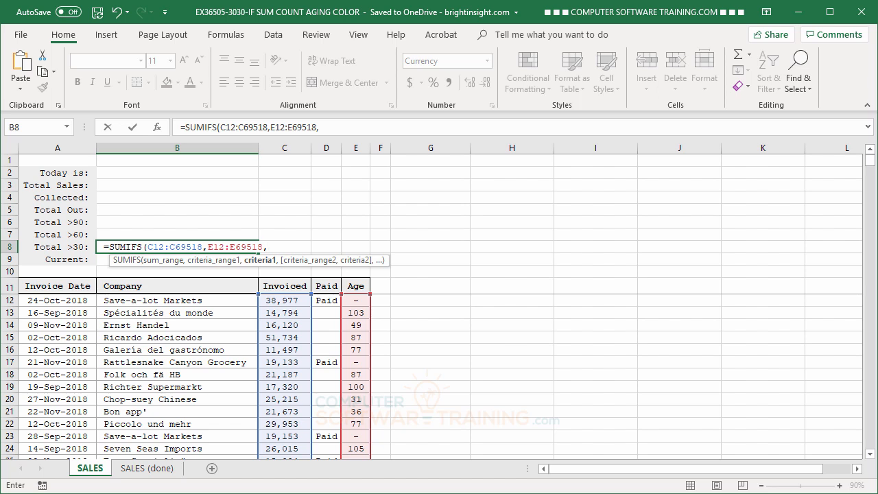
{"action": "type", "text": "\">=30\","}
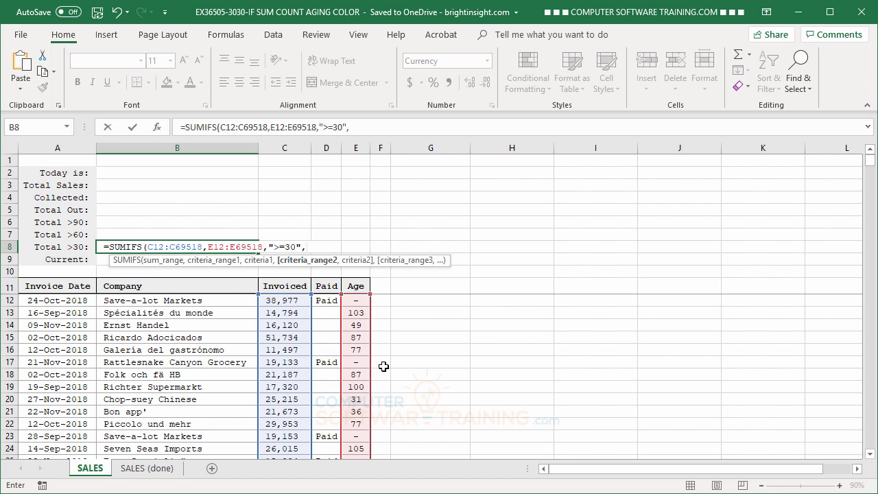
Add the second condition, E12:E69518 with the criterion "<60", and complete the SUMIFS formula in B8.
{"action": "left_click", "coordinate": [356, 299]}
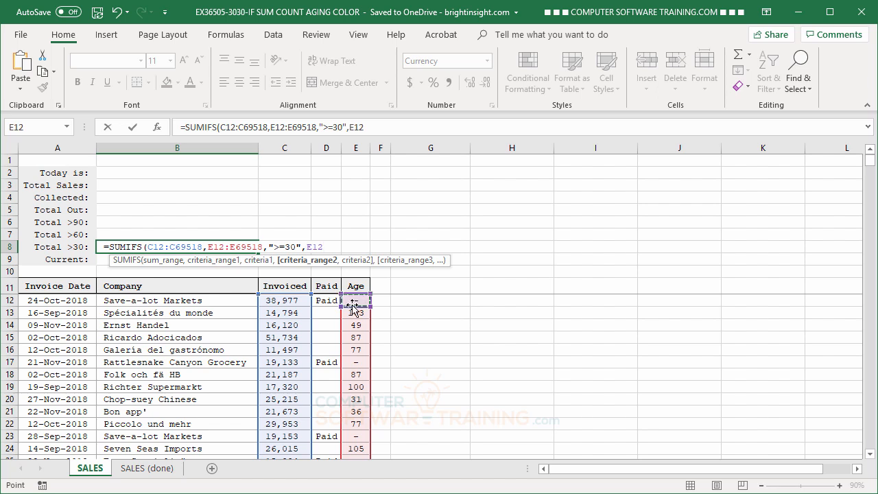
{"action": "key", "text": "ctrl+shift+Down"}
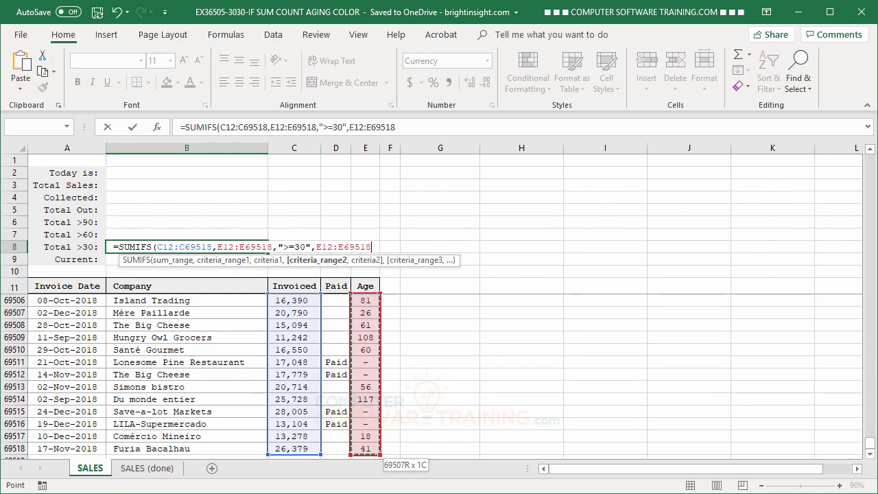
{"action": "left_click_drag", "start_coordinate": [871, 450], "coordinate": [875, 157]}
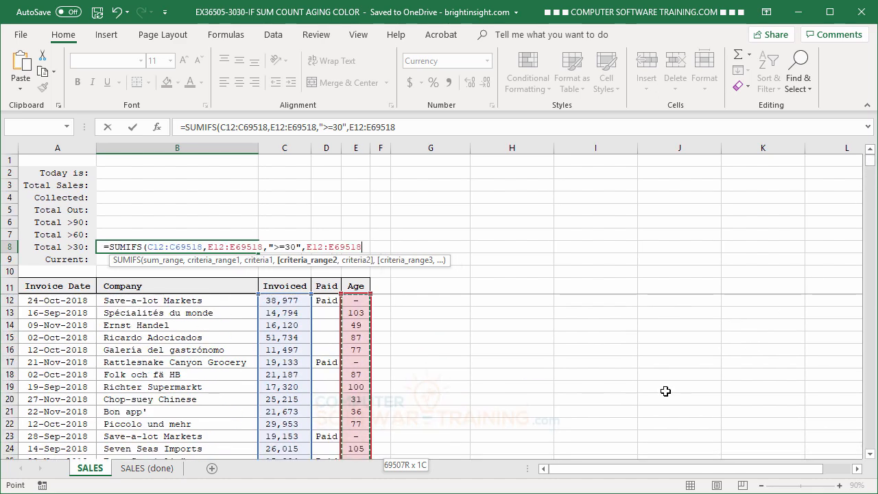
{"action": "type", "text": ","}
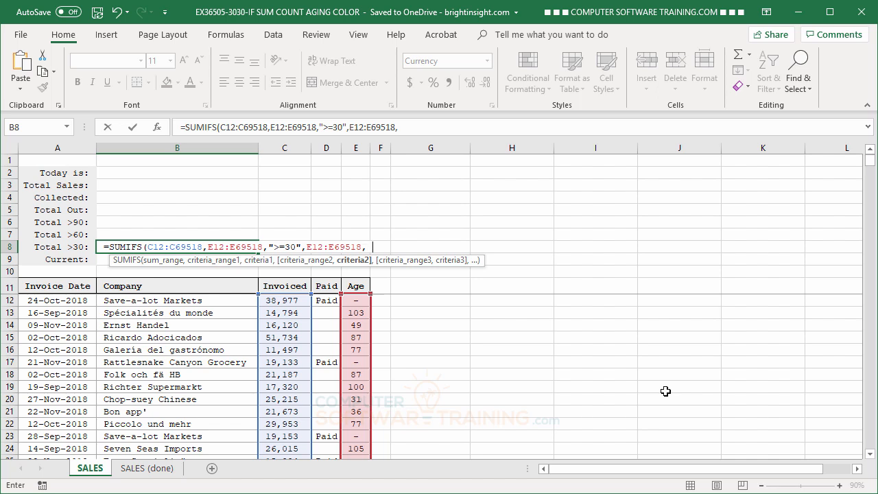
{"action": "type", "text": "\"<60\")"}
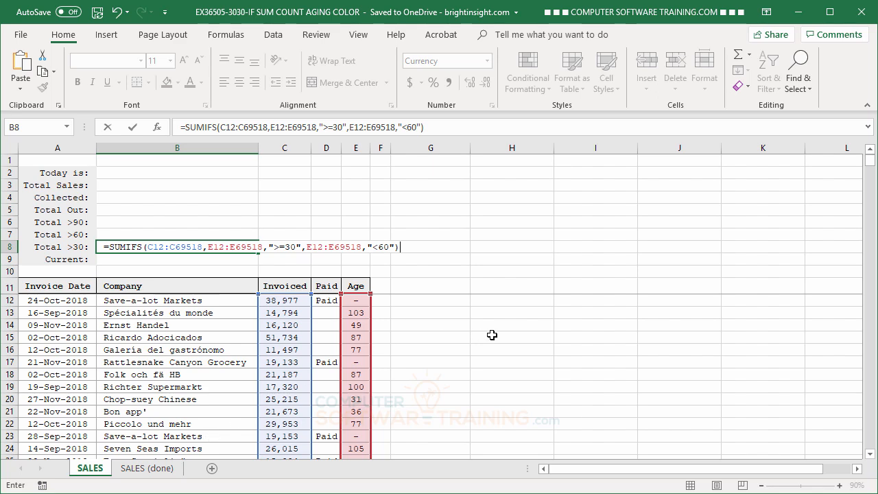
{"action": "key", "text": "Return"}
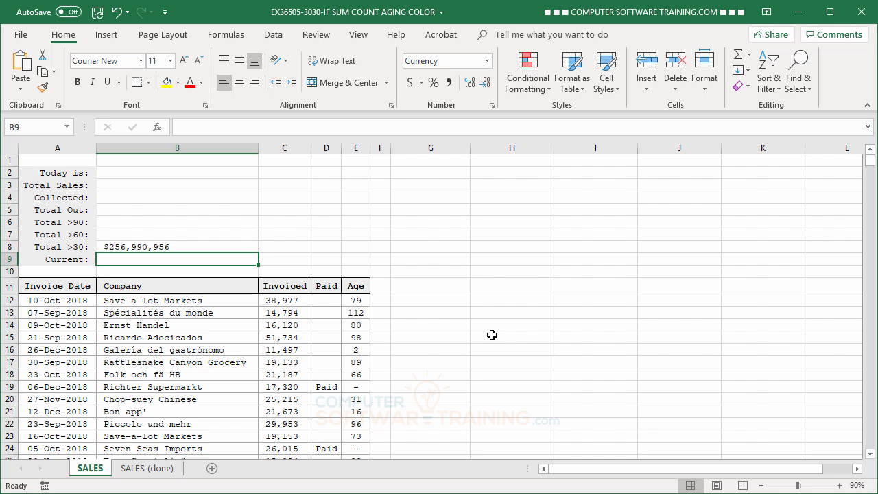
Copy the text of the SUMIFS formula in B8 and paste it with identical ranges into B7 for Total >60.
{"action": "key", "text": "Up"}
{"action": "key", "text": "Up"}
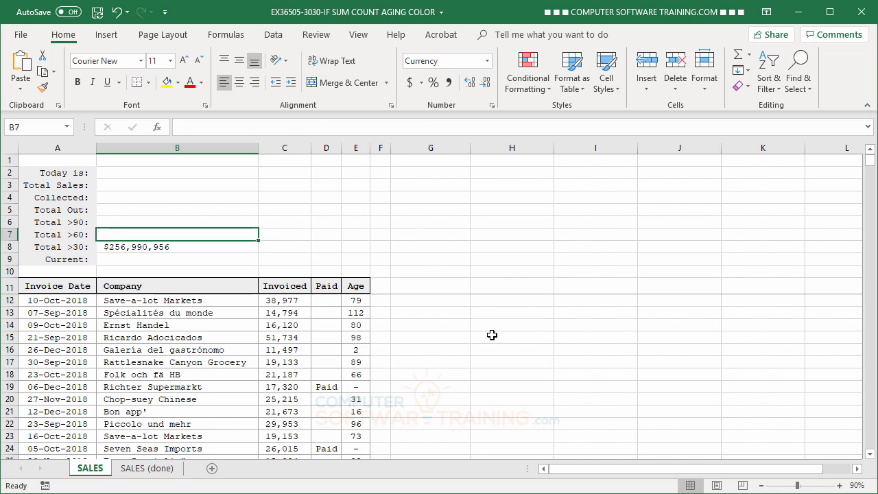
{"action": "left_click", "coordinate": [149, 247]}
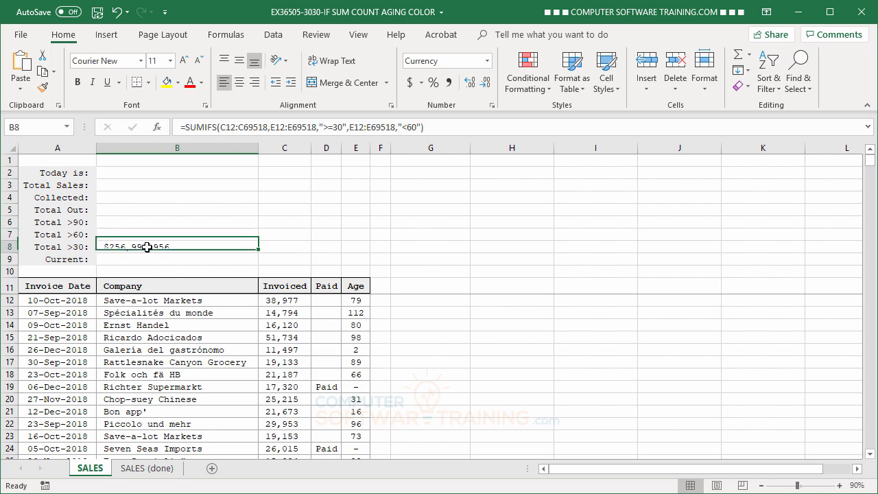
{"action": "left_click", "coordinate": [179, 129]}
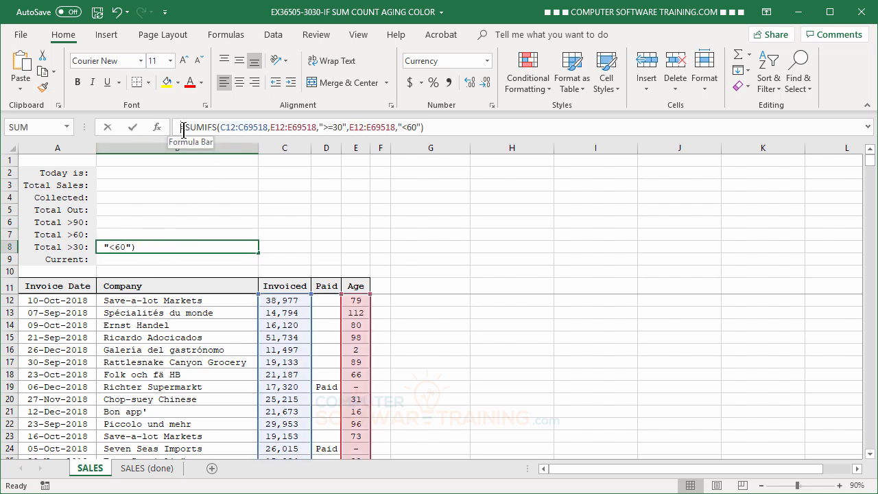
{"action": "left_click_drag", "start_coordinate": [179, 128], "coordinate": [449, 131]}
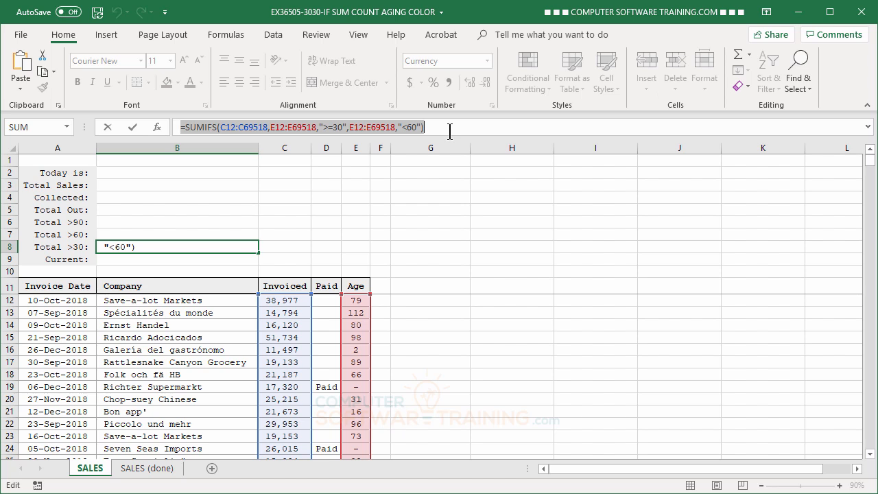
{"action": "key", "text": "ctrl+c"}
{"action": "key", "text": "ctrl+Return"}
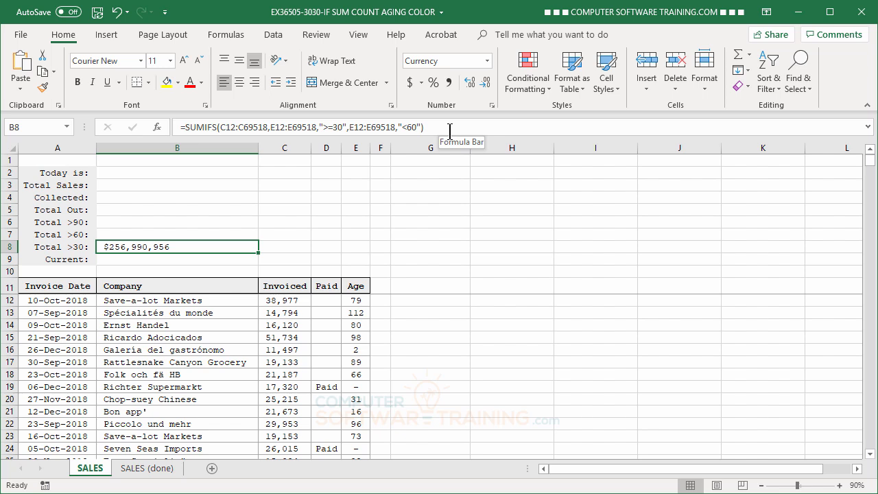
{"action": "left_click", "coordinate": [128, 234]}
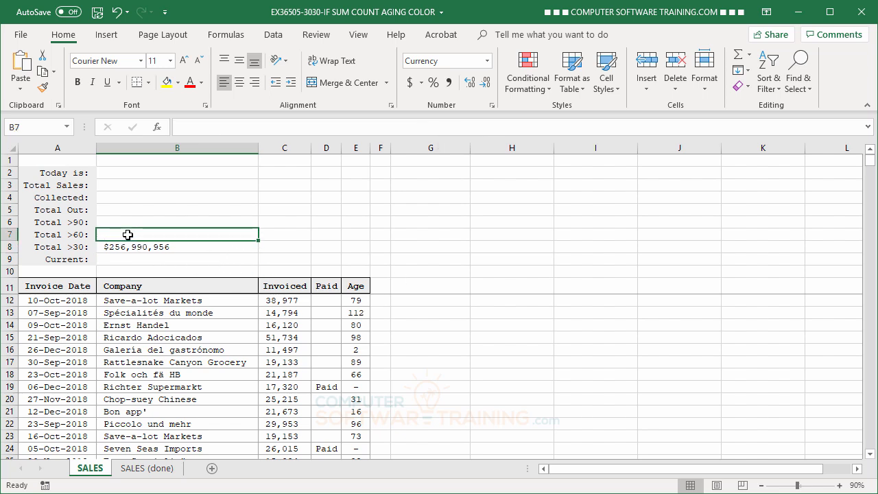
{"action": "right_click", "coordinate": [128, 235]}
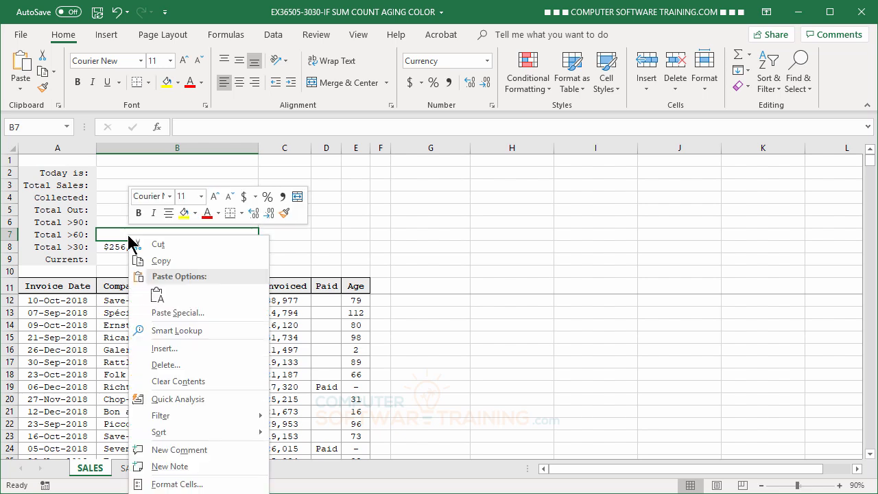
{"action": "left_click", "coordinate": [157, 297]}
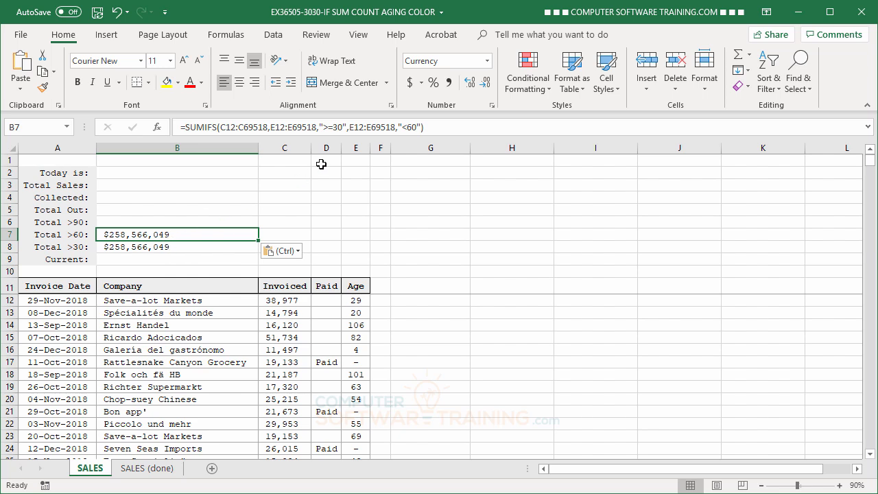
Change the criteria of the SUMIFS formula in B7 to ">=60" and "<90".
{"action": "left_click", "coordinate": [336, 127]}
{"action": "double_click", "coordinate": [336, 127]}
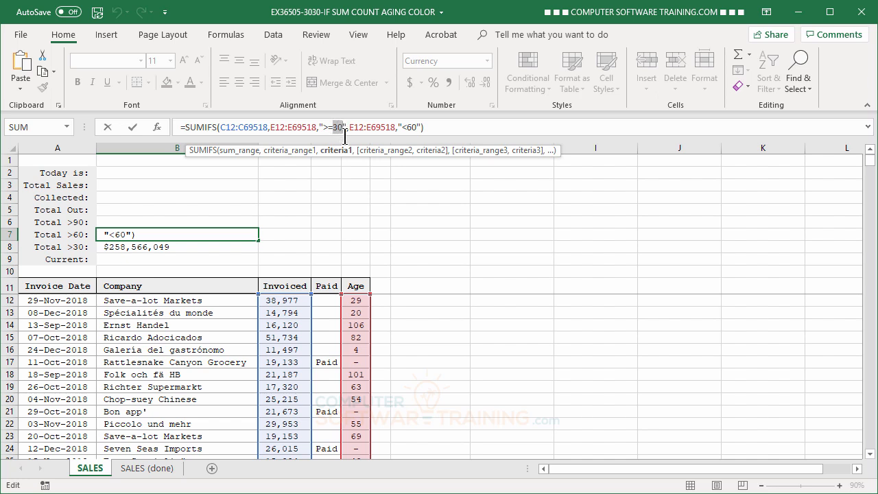
{"action": "type", "text": "60"}
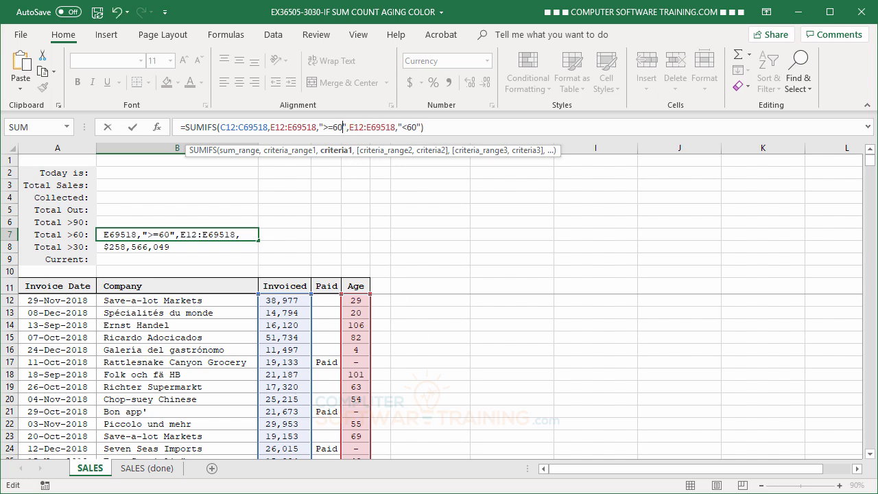
{"action": "left_click_drag", "start_coordinate": [404, 128], "coordinate": [416, 129]}
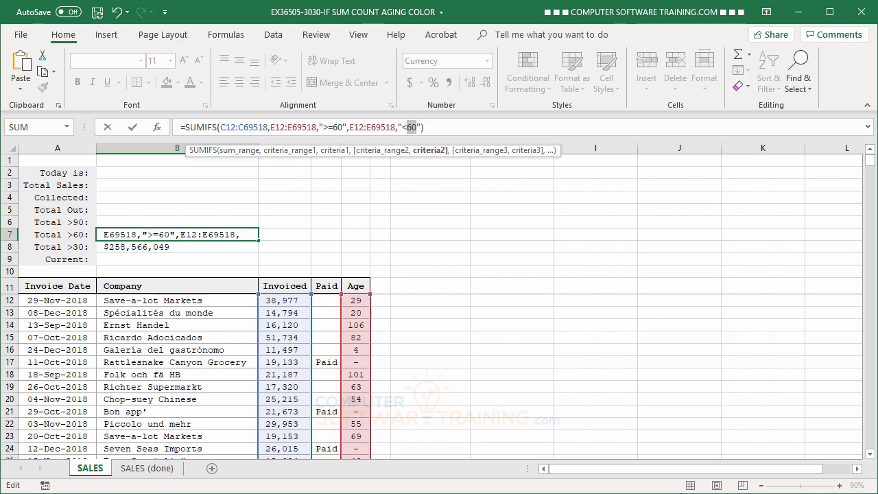
{"action": "type", "text": "90"}
{"action": "key", "text": "Return"}
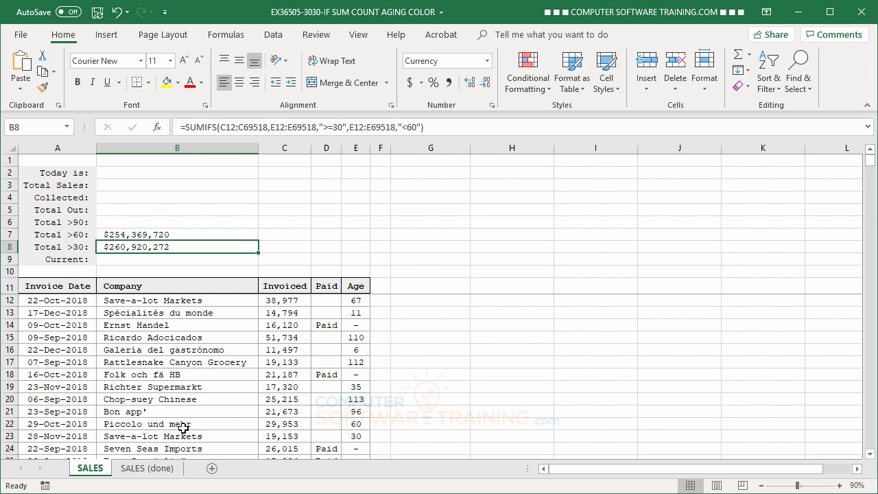
Paste the copied SUMIFS formula text with identical ranges into B6 for Total >90.
{"action": "left_click", "coordinate": [120, 221]}
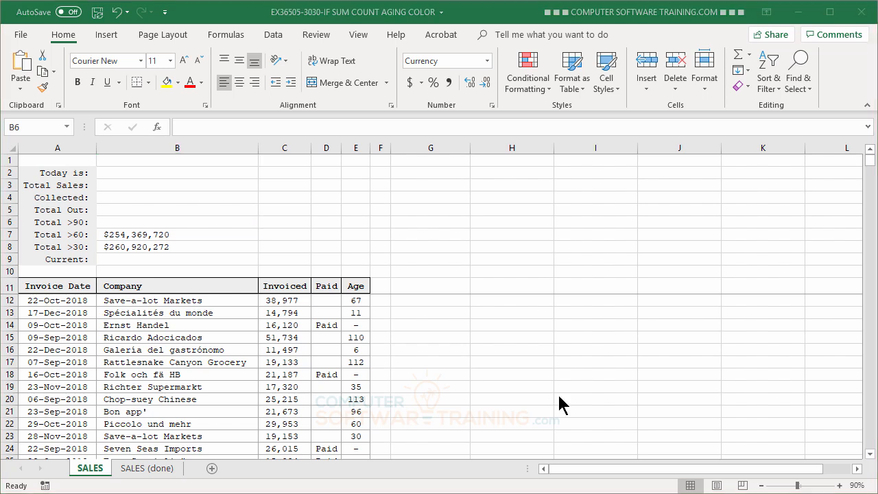
{"action": "left_click", "coordinate": [121, 221]}
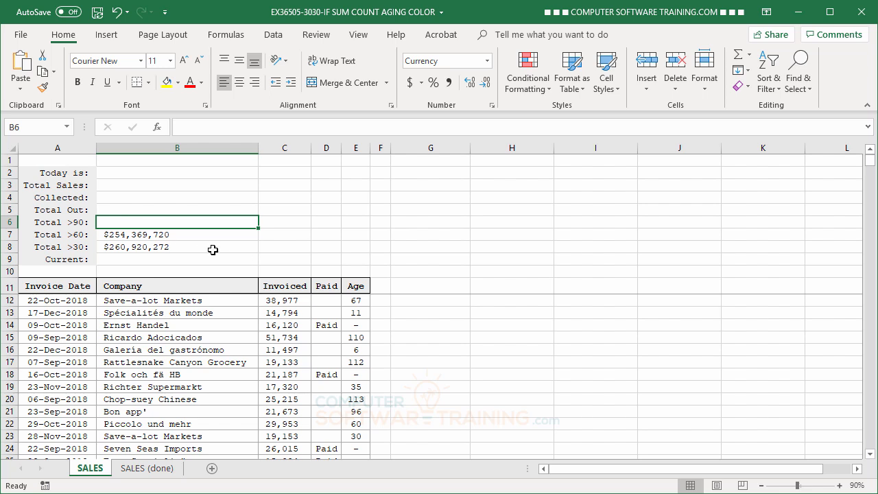
{"action": "right_click", "coordinate": [122, 220]}
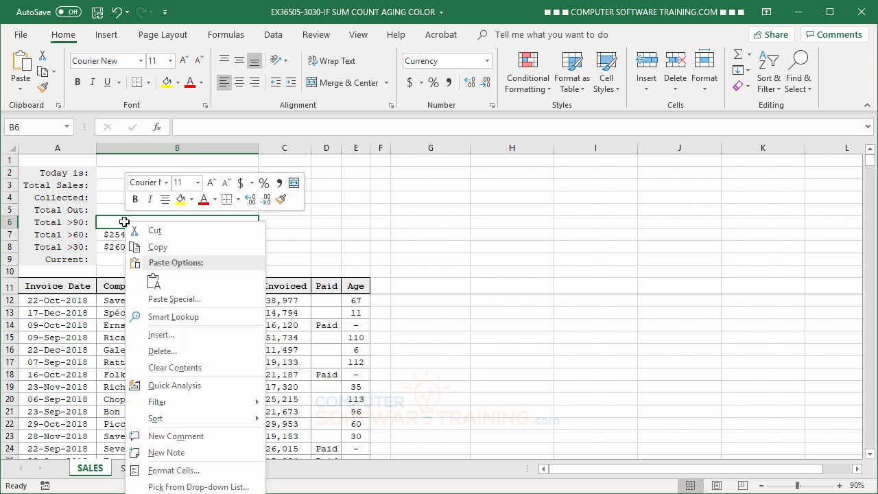
{"action": "left_click", "coordinate": [153, 281]}
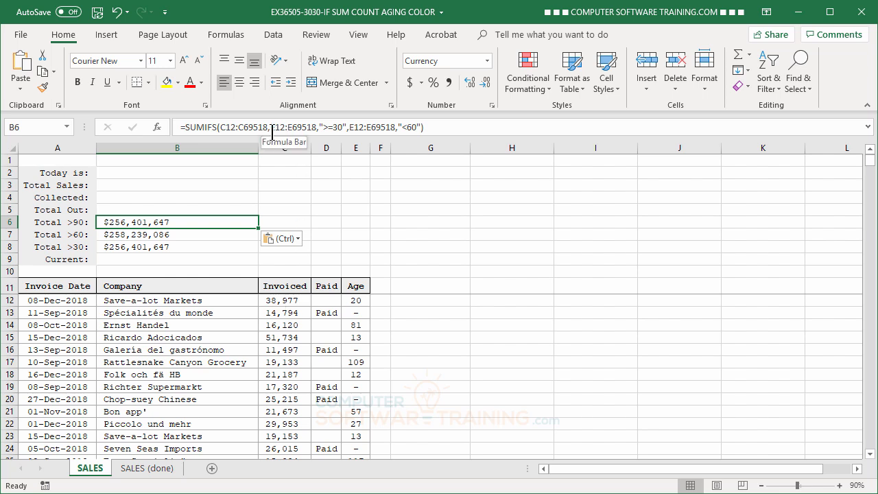
Remove the leading sum range C12:C69518 from the formula in B6 and change its first criterion to ">=90".
{"action": "left_click", "coordinate": [270, 128]}
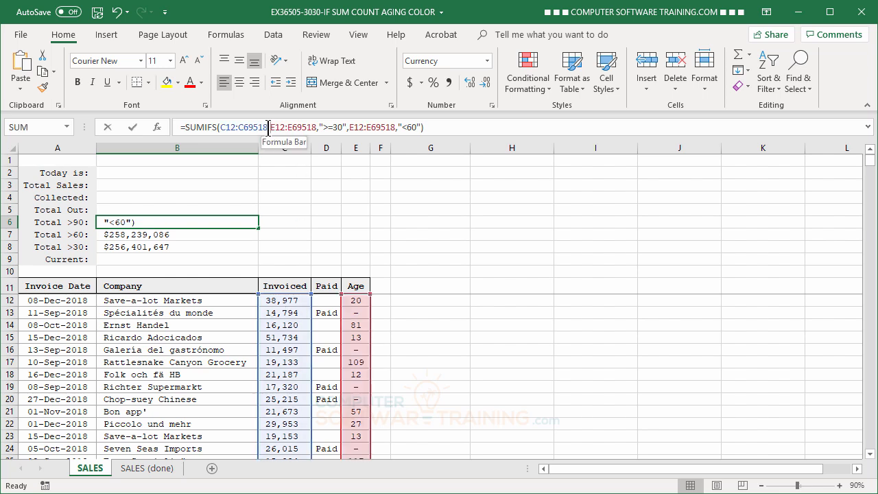
{"action": "left_click_drag", "start_coordinate": [271, 127], "coordinate": [221, 129]}
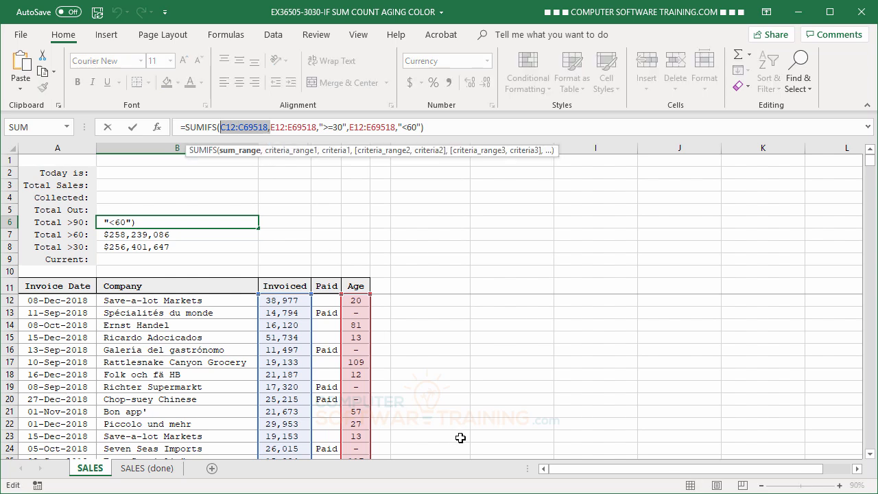
{"action": "key", "text": "Delete"}
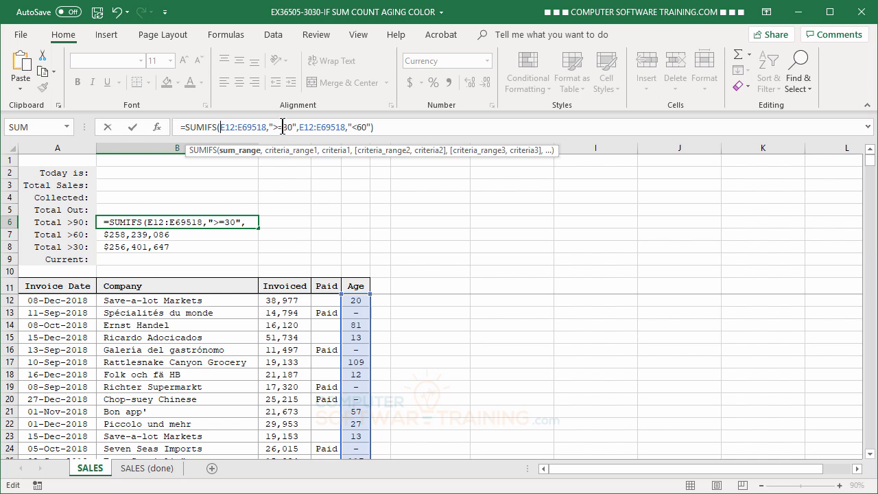
{"action": "left_click_drag", "start_coordinate": [283, 128], "coordinate": [294, 128]}
{"action": "type", "text": "9"}
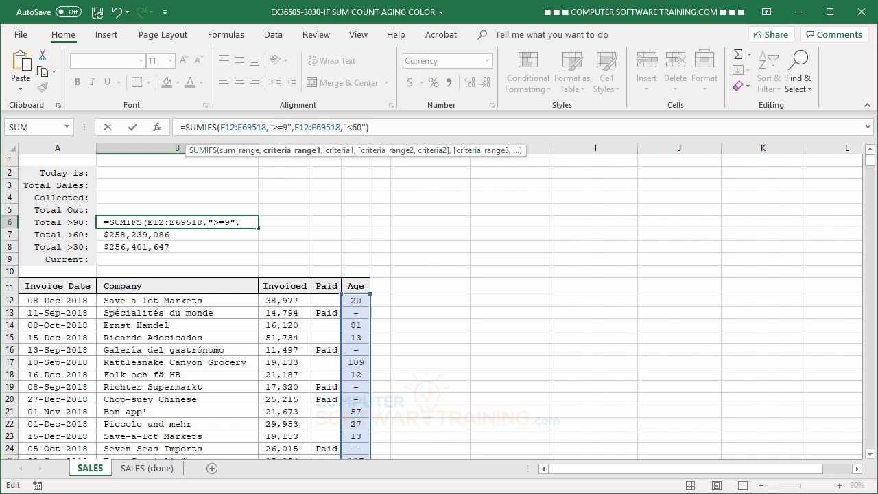
{"action": "type", "text": "0"}
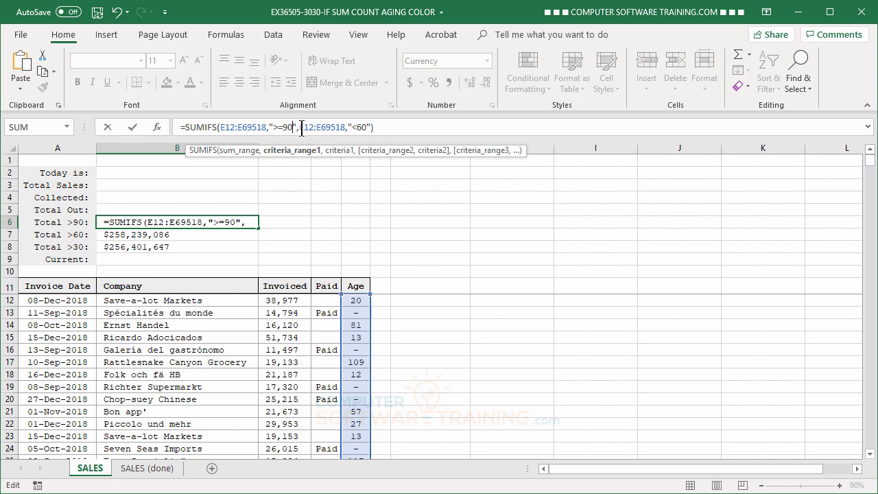
Replace the second age condition in the B6 formula with C12:C69518 as the last argument.
{"action": "left_click_drag", "start_coordinate": [299, 128], "coordinate": [371, 128]}
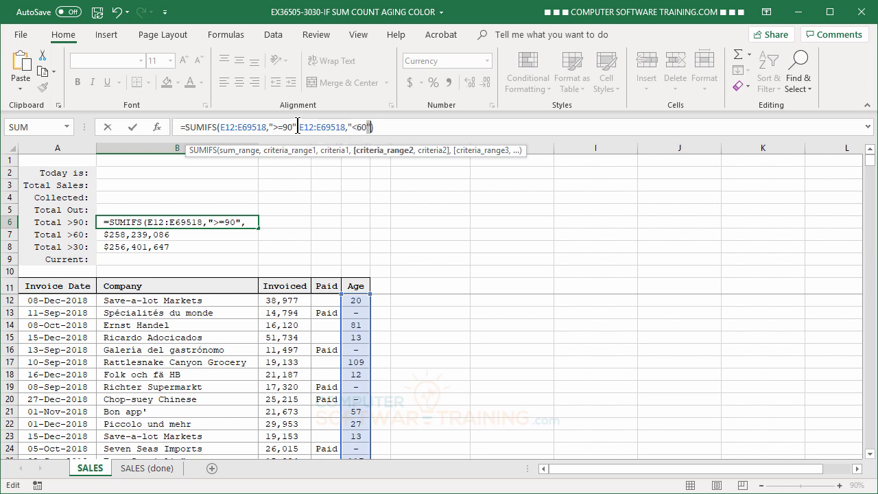
{"action": "left_click_drag", "start_coordinate": [300, 128], "coordinate": [371, 128]}
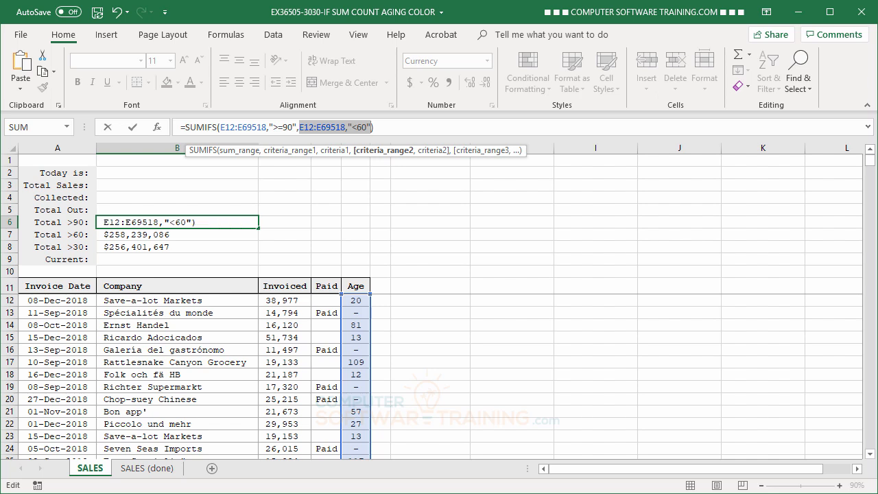
{"action": "type", "text": "C12:C69518,"}
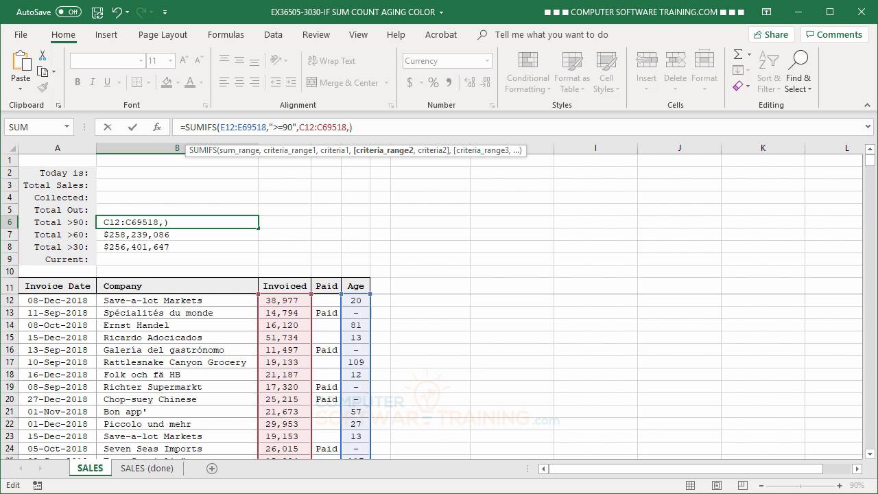
{"action": "key", "text": "BackSpace"}
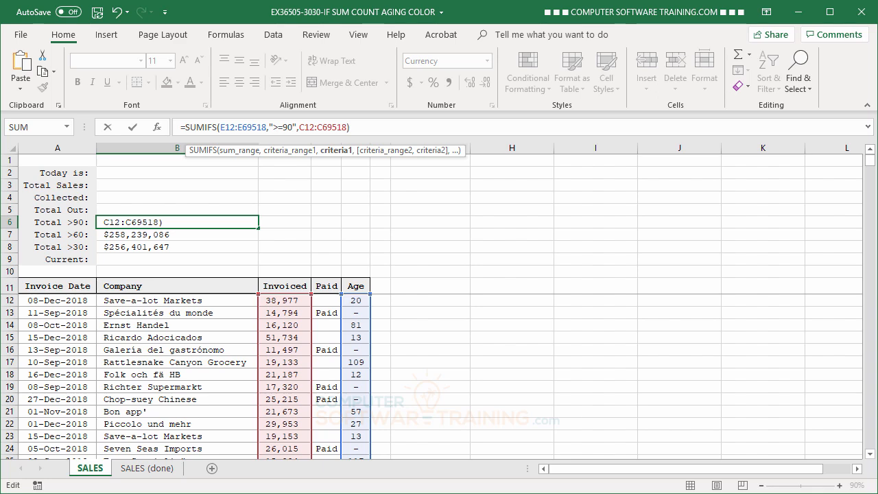
Try to enter the rearranged SUMIFS formula in B6.
{"action": "key", "text": "Return"}
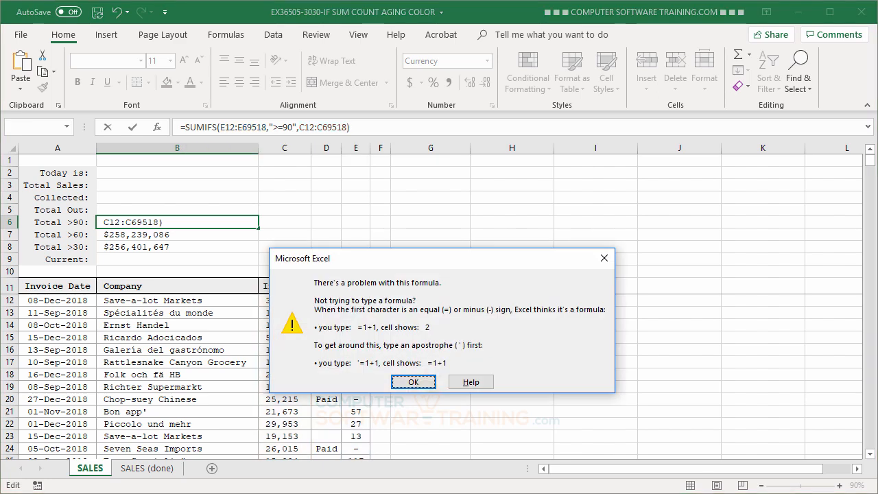
{"action": "left_click", "coordinate": [412, 382]}
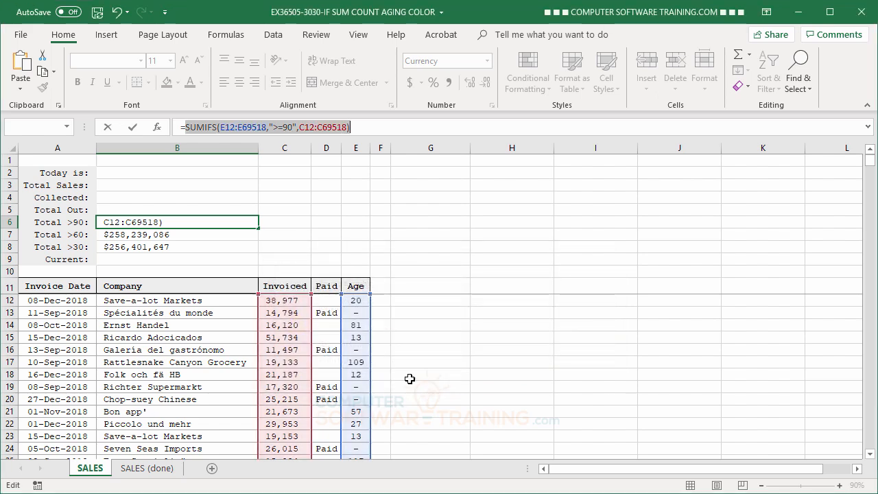
{"action": "key", "text": "Return"}
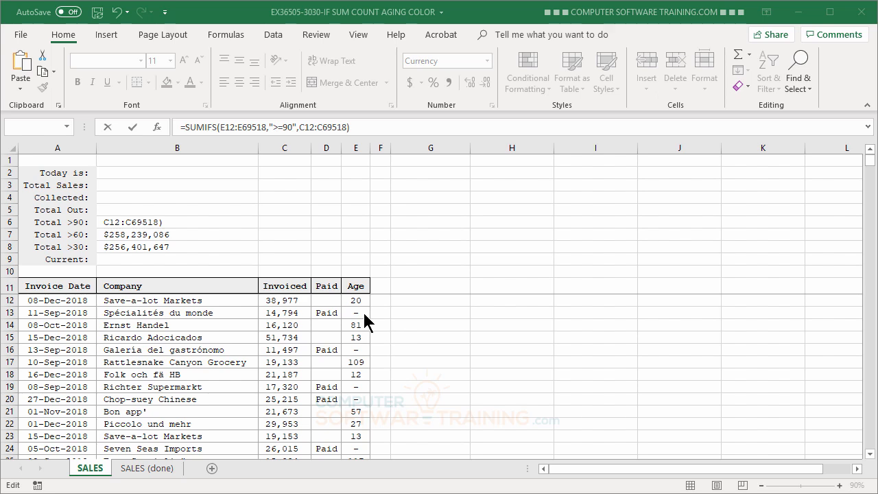
Change the function name in the B6 formula to SUMIF and complete the formula.
{"action": "left_click", "coordinate": [218, 127]}
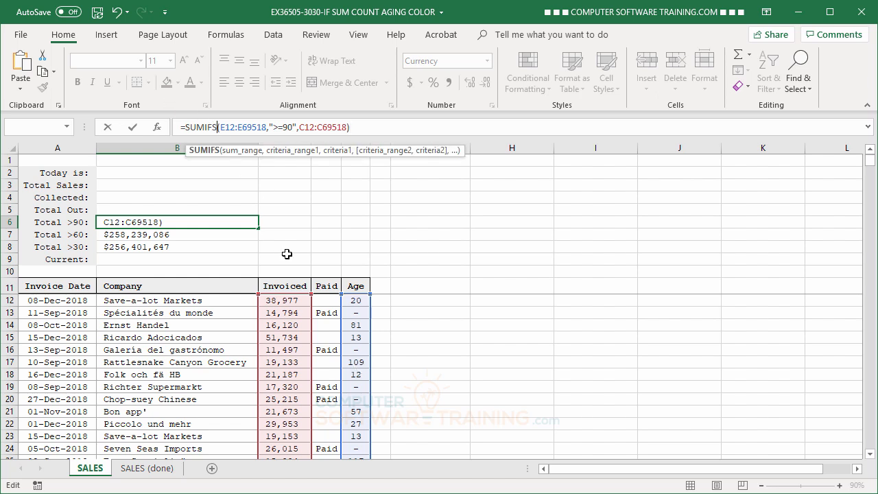
{"action": "key", "text": "BackSpace"}
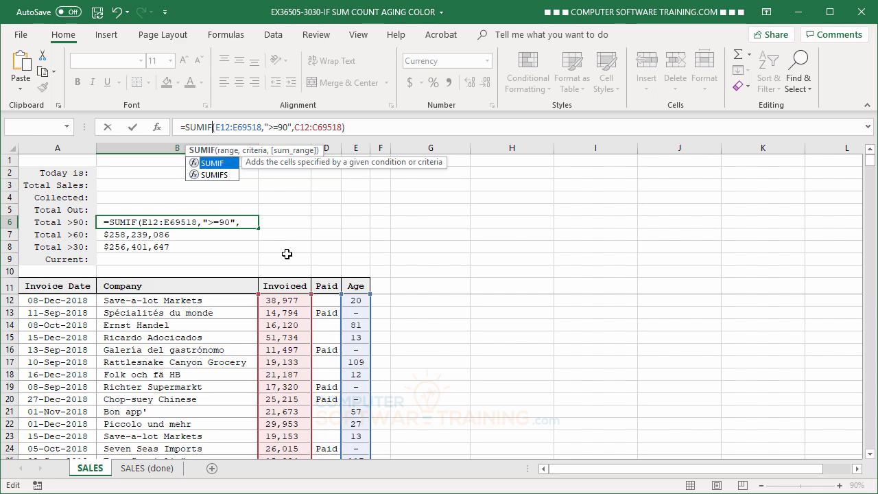
{"action": "key", "text": "Return"}
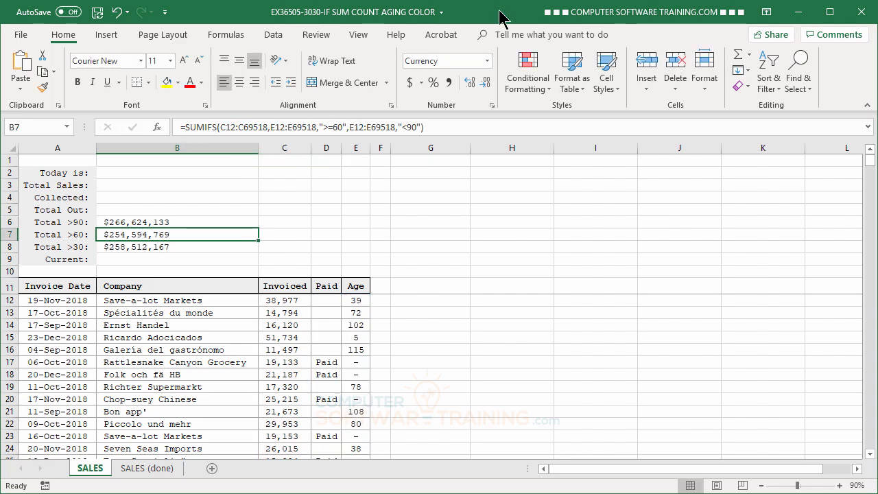
Copy the text of the SUMIFS formula in B8 and paste it with identical ranges into B9 for Current.
{"action": "left_click", "coordinate": [127, 262]}
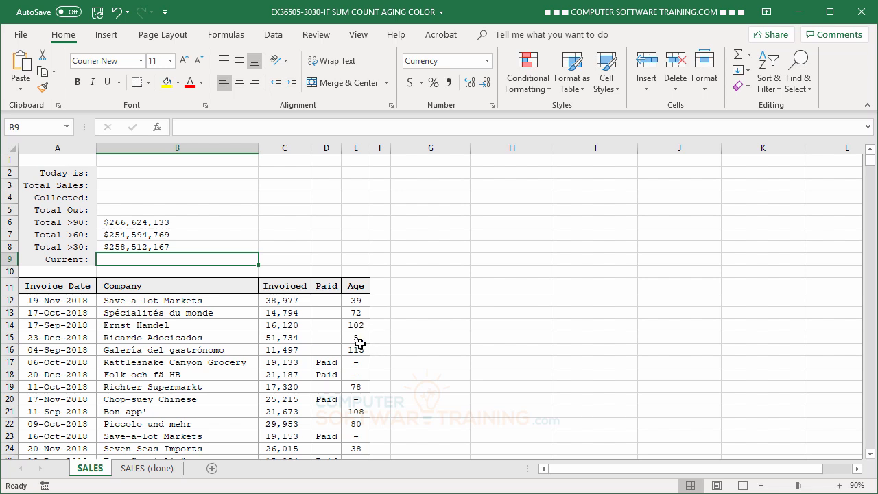
{"action": "left_click", "coordinate": [142, 246]}
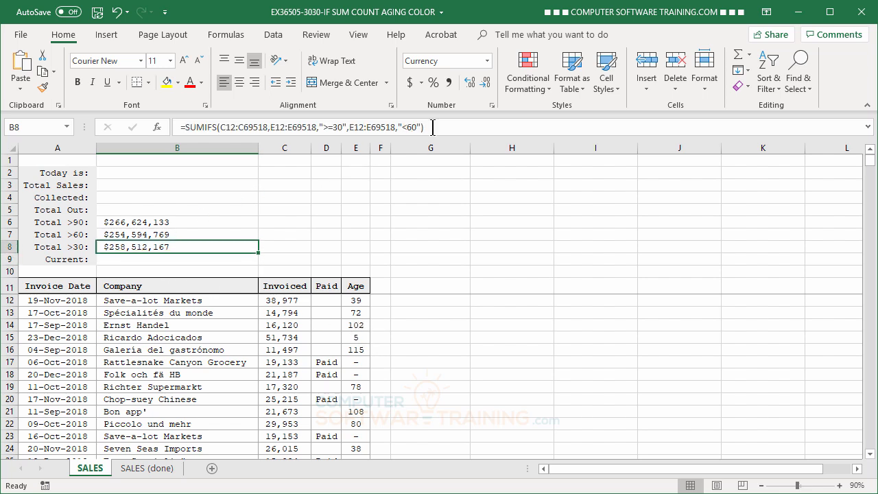
{"action": "left_click_drag", "start_coordinate": [440, 127], "coordinate": [168, 131]}
{"action": "key", "text": "ctrl+c"}
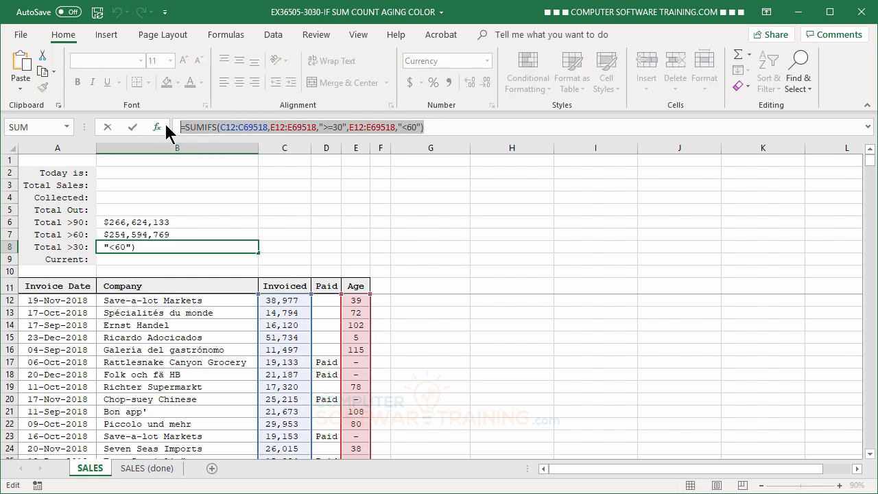
{"action": "key", "text": "Escape"}
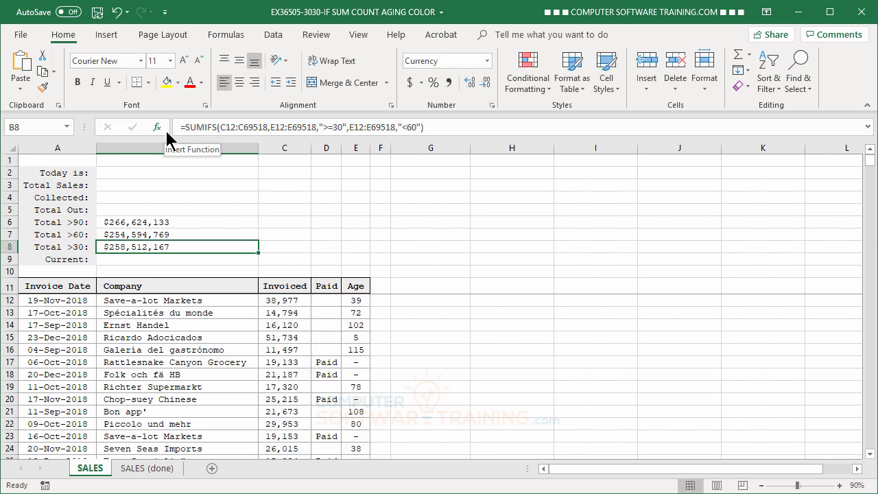
{"action": "left_click", "coordinate": [136, 258]}
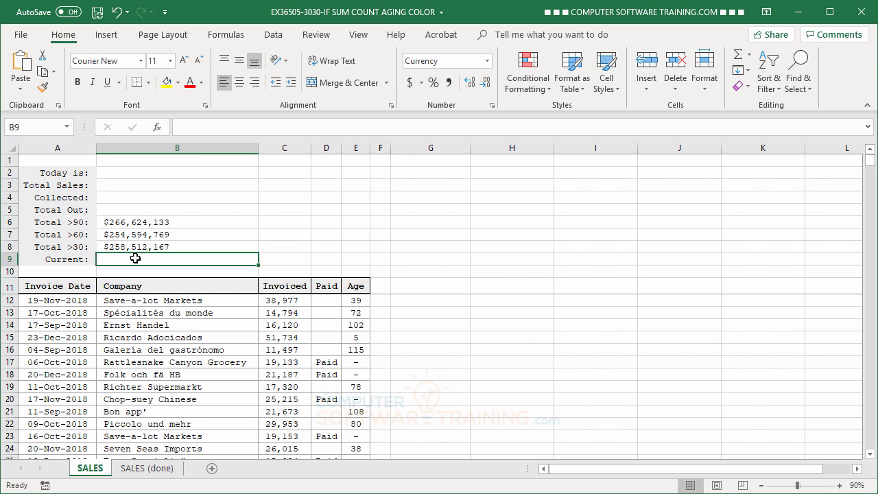
{"action": "key", "text": "ctrl+v"}
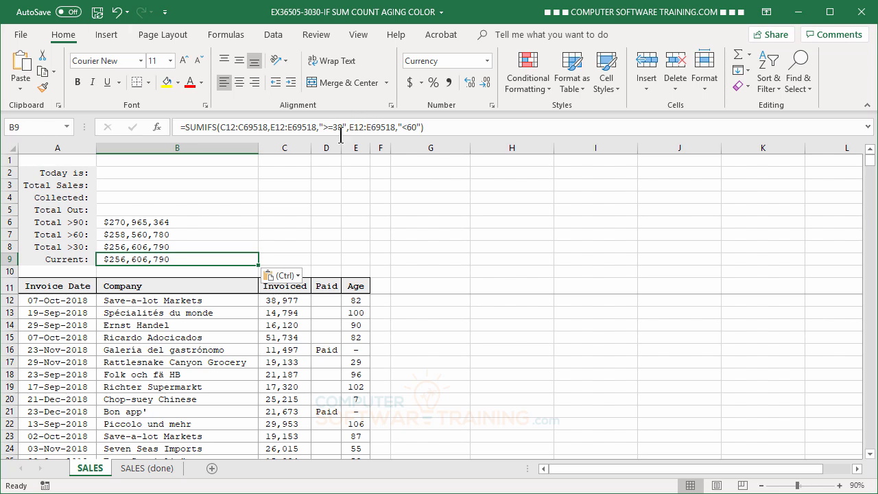
Change the criteria of the SUMIFS formula in B9 to ">=0" and "<30", and check the age bracket formulas in B6 through B9.
{"action": "left_click_drag", "start_coordinate": [332, 128], "coordinate": [344, 130]}
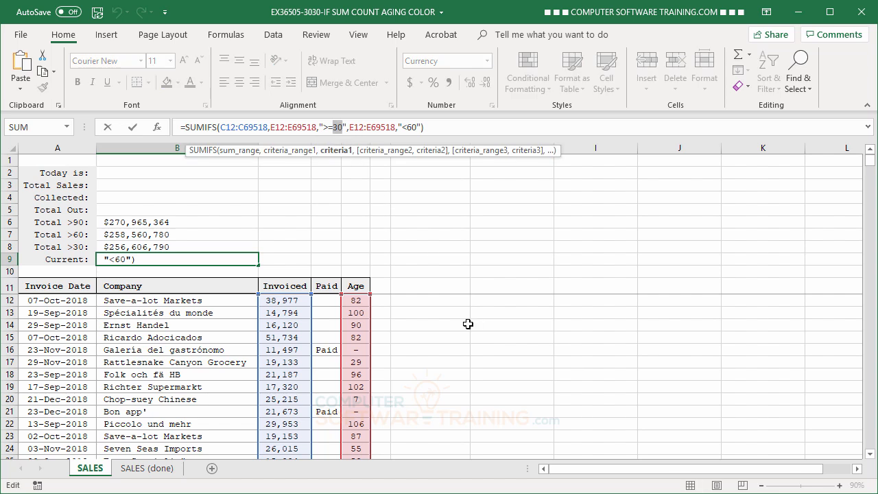
{"action": "type", "text": "0"}
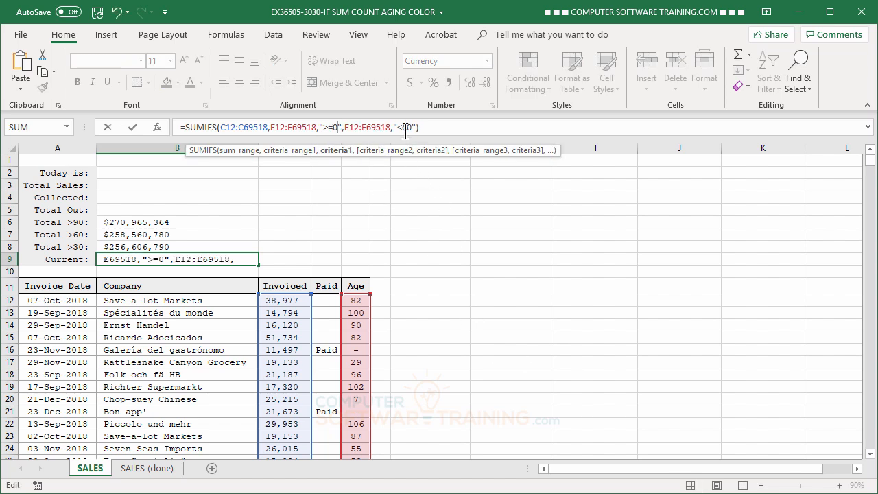
{"action": "left_click_drag", "start_coordinate": [400, 129], "coordinate": [413, 129]}
{"action": "type", "text": "6030"}
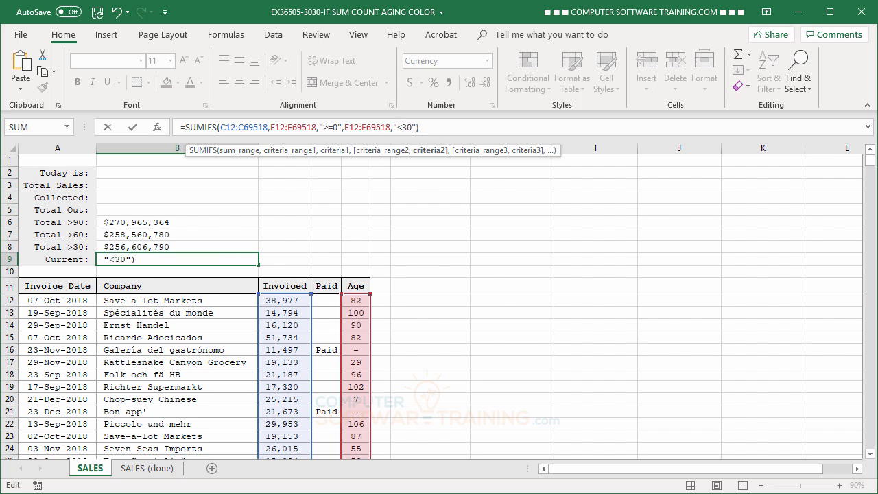
{"action": "key", "text": "Return"}
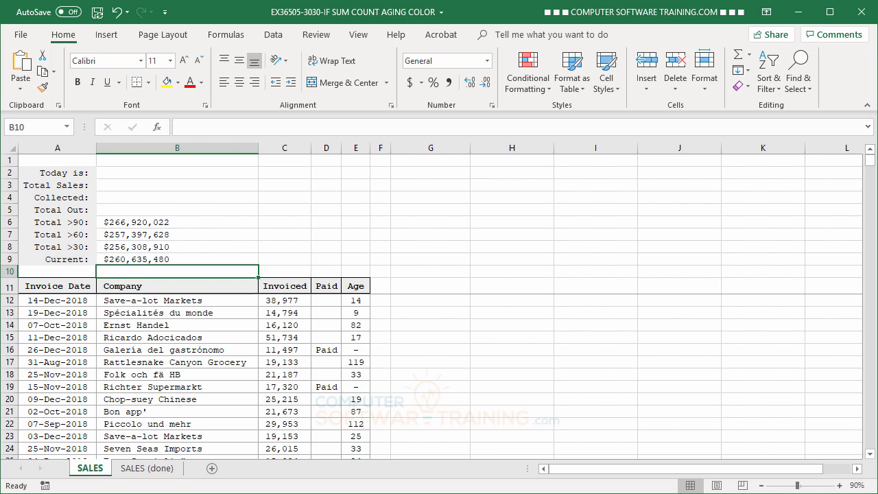
{"action": "left_click", "coordinate": [139, 224]}
{"action": "left_click", "coordinate": [139, 234]}
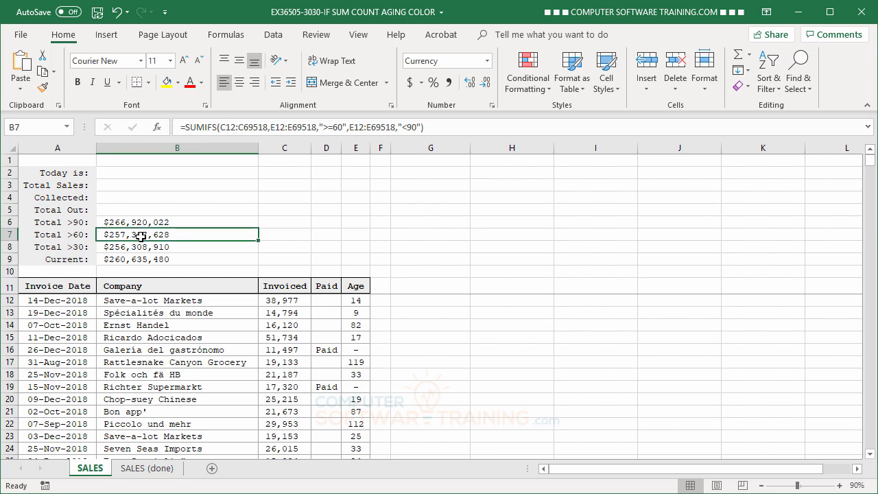
{"action": "left_click", "coordinate": [143, 247]}
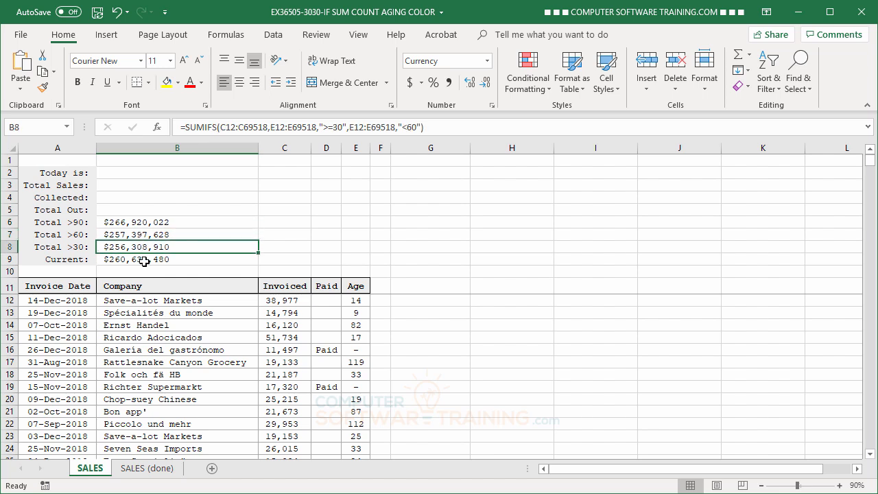
{"action": "left_click", "coordinate": [144, 260]}
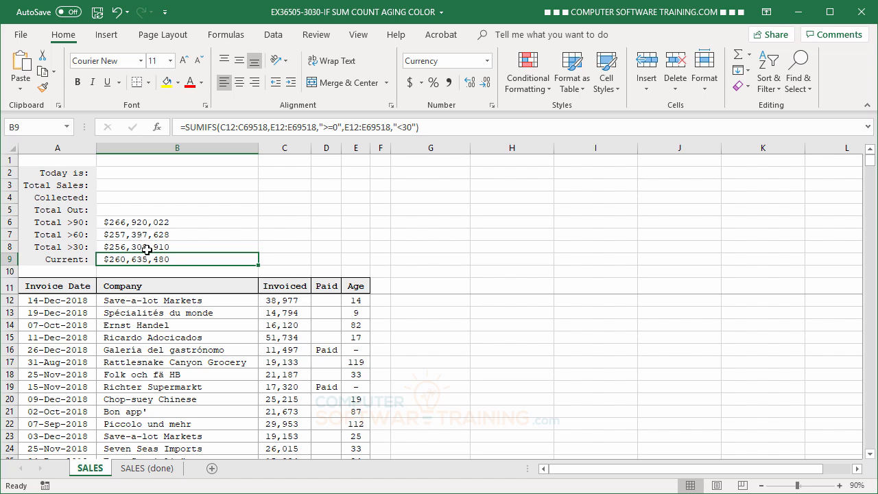
Enter the formula =B6+B7+B8+B9 in B5 for Total Out.
{"action": "left_click", "coordinate": [140, 210]}
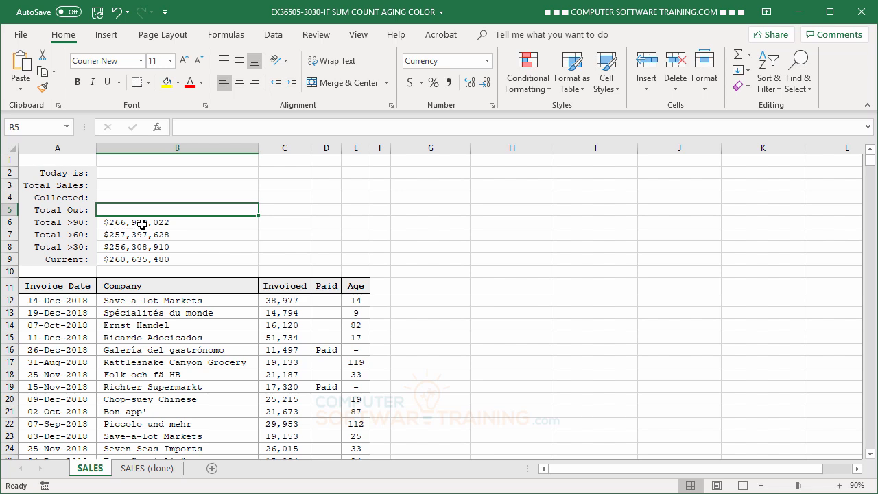
{"action": "type", "text": "="}
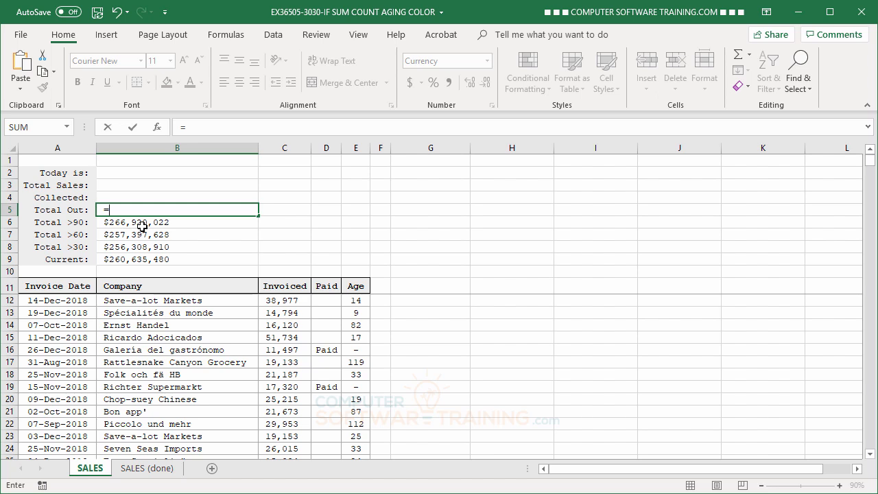
{"action": "left_click", "coordinate": [144, 222]}
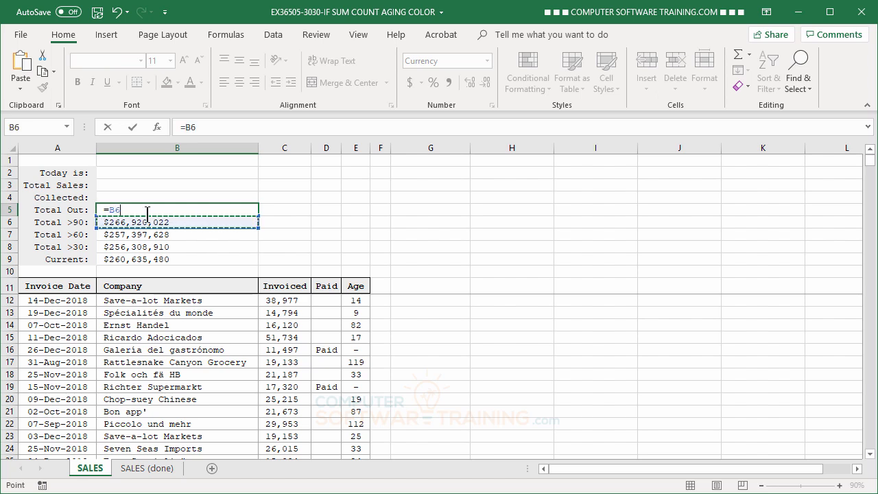
{"action": "type", "text": "+"}
{"action": "left_click", "coordinate": [151, 234]}
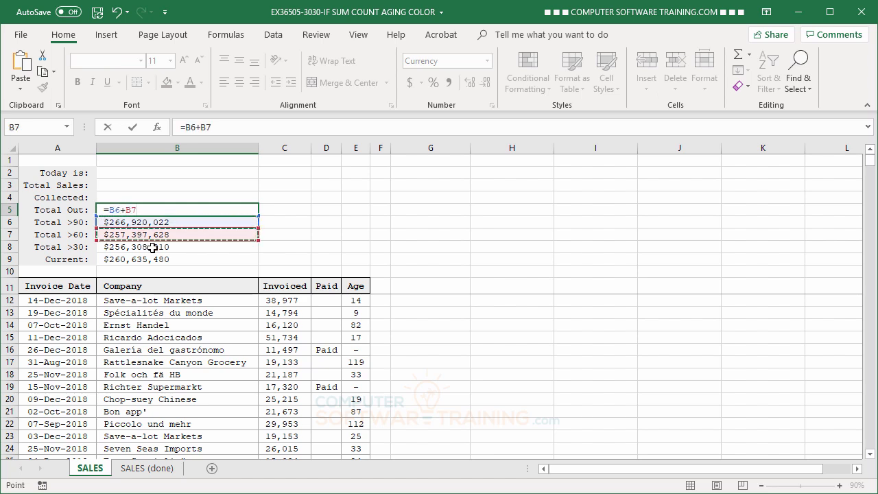
{"action": "type", "text": "+"}
{"action": "left_click", "coordinate": [152, 247]}
{"action": "type", "text": "+"}
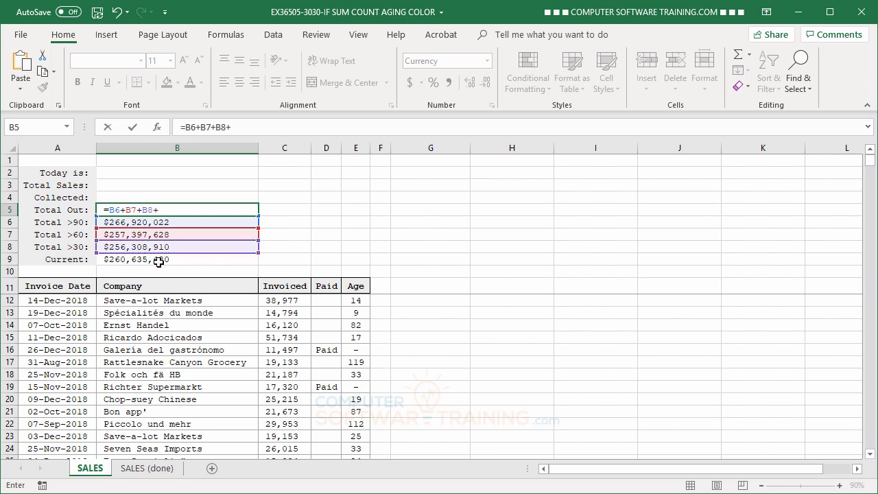
{"action": "left_click", "coordinate": [158, 260]}
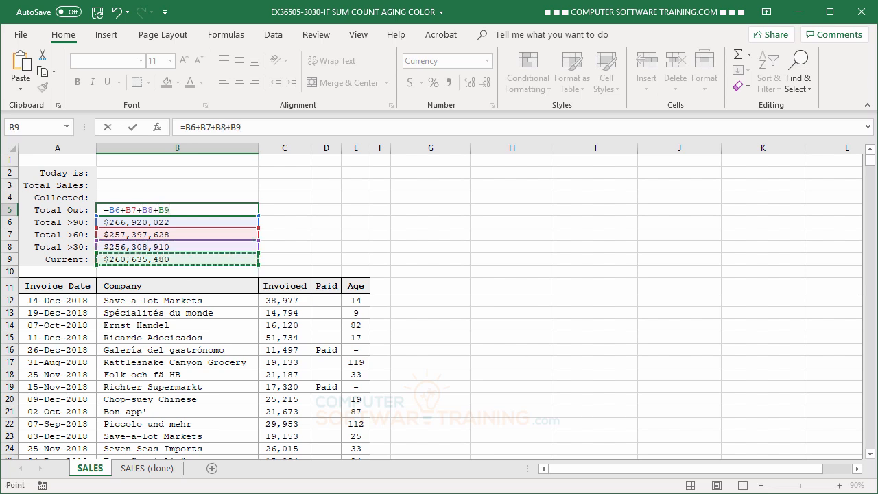
{"action": "key", "text": "Return"}
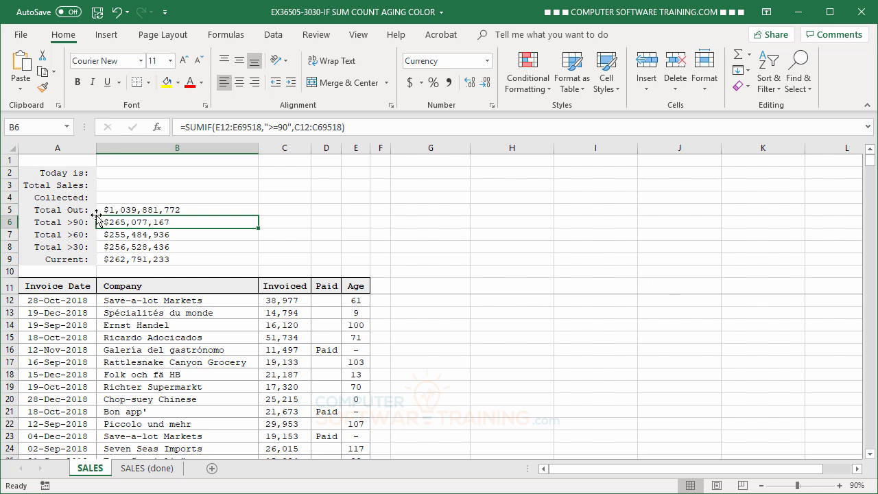
Replace the Total Out formula in B5 with an AutoSum of the age brackets, =SUM(B6:B9).
{"action": "left_click", "coordinate": [131, 209]}
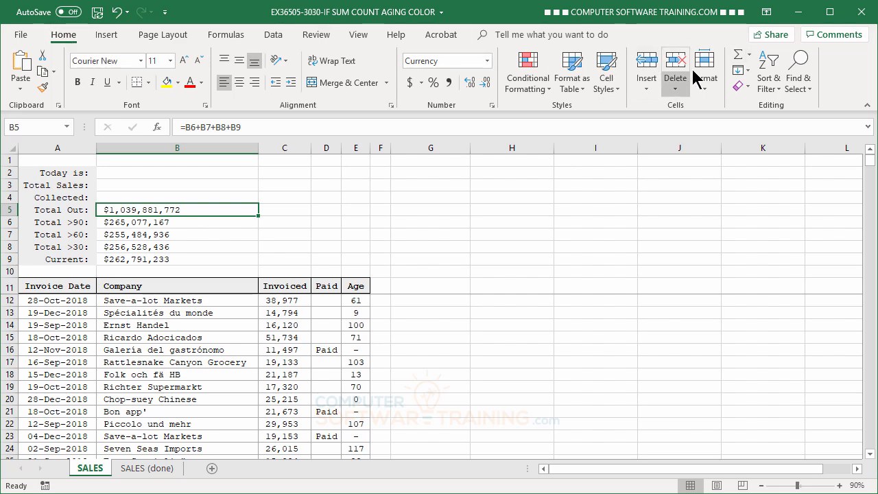
{"action": "left_click", "coordinate": [742, 52]}
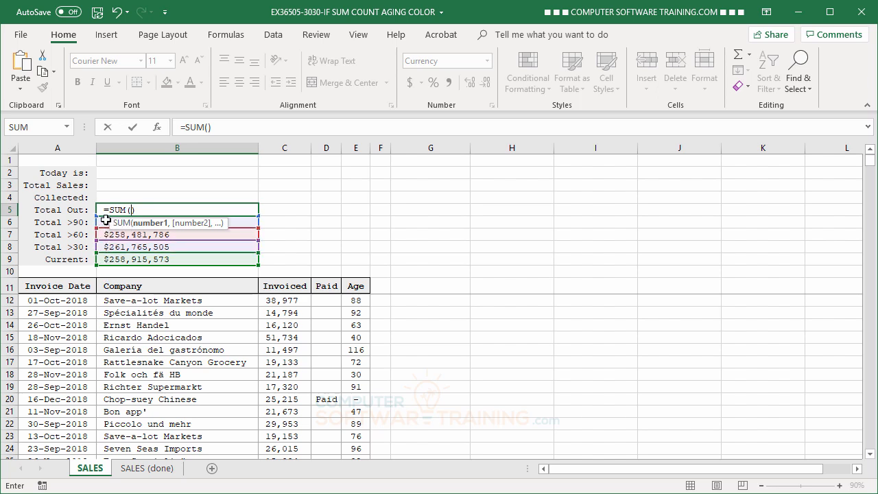
{"action": "left_click_drag", "start_coordinate": [106, 219], "coordinate": [106, 257]}
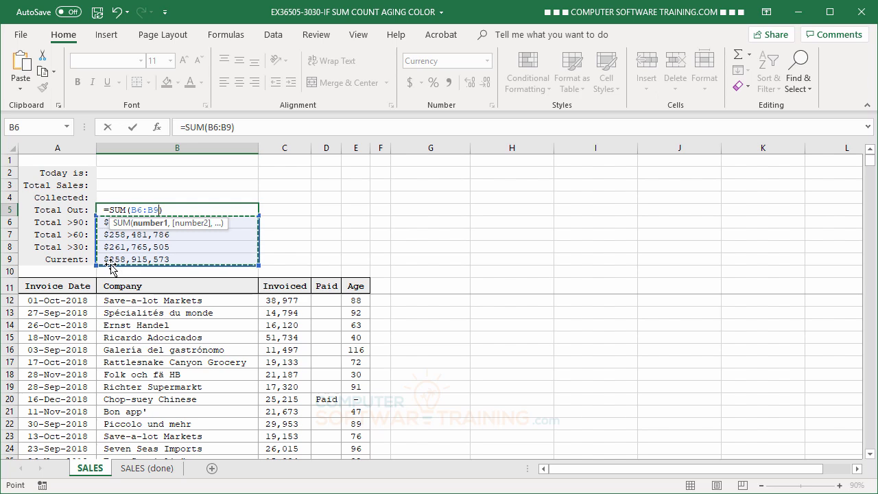
{"action": "key", "text": "Return"}
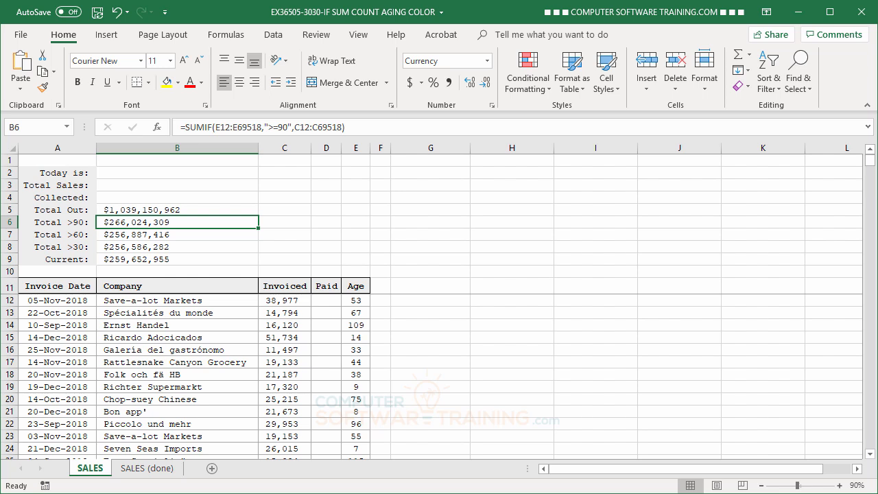
Look over the Paid column entries and start a SUMIF formula in B4 for Collected.
{"action": "left_click", "coordinate": [144, 197]}
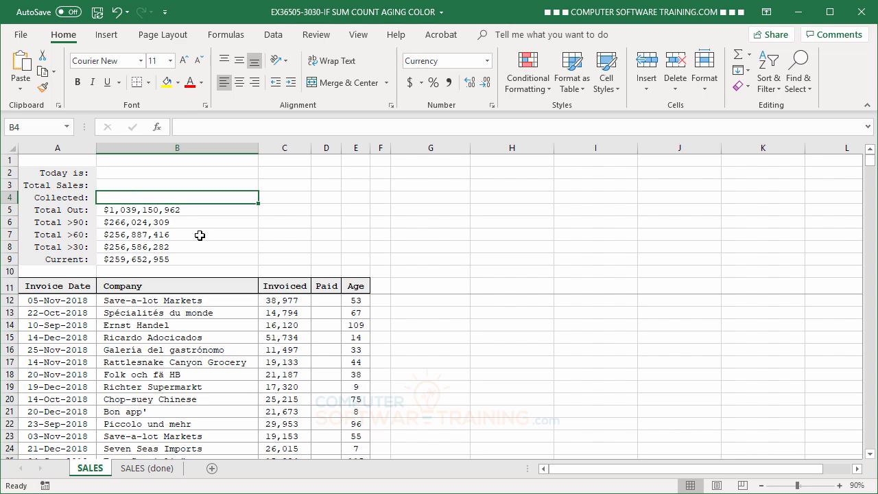
{"action": "scroll", "coordinate": [478, 340], "scroll_direction": "down", "scroll_amount": 4}
{"action": "scroll", "coordinate": [425, 349], "scroll_direction": "down", "scroll_amount": 6}
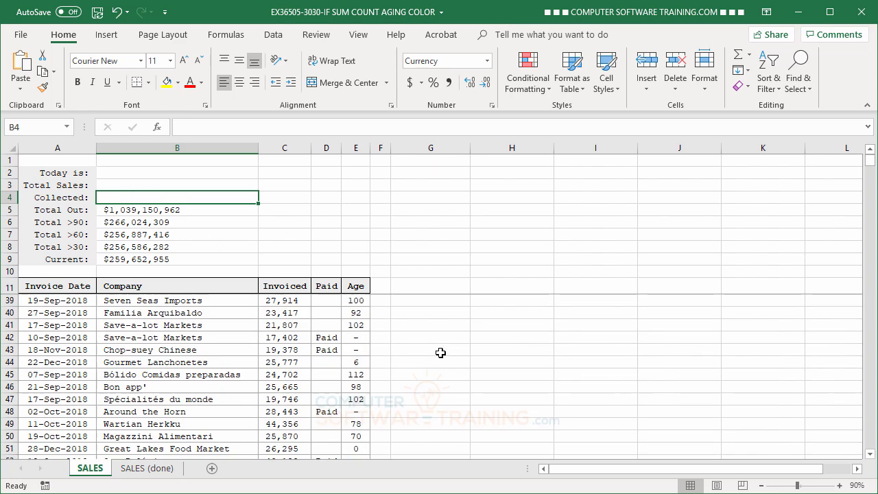
{"action": "scroll", "coordinate": [464, 365], "scroll_direction": "up", "scroll_amount": 1}
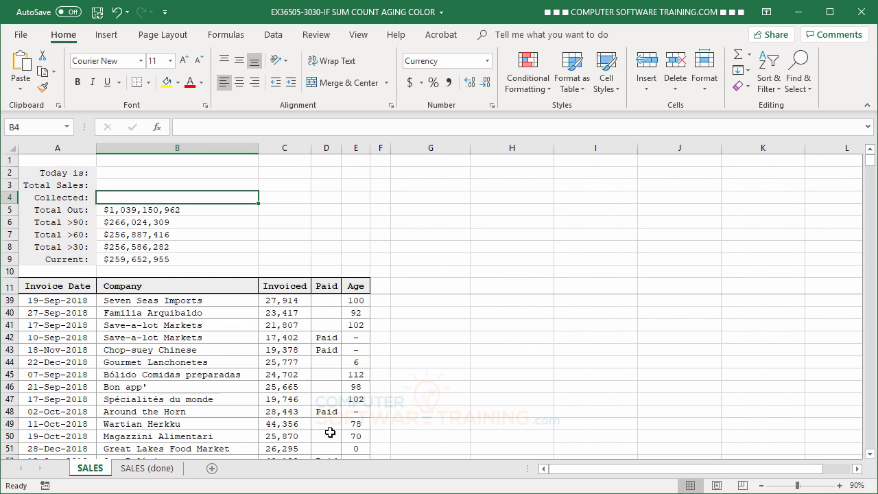
{"action": "scroll", "coordinate": [242, 334], "scroll_direction": "up", "scroll_amount": 5}
{"action": "scroll", "coordinate": [243, 335], "scroll_direction": "up", "scroll_amount": 4}
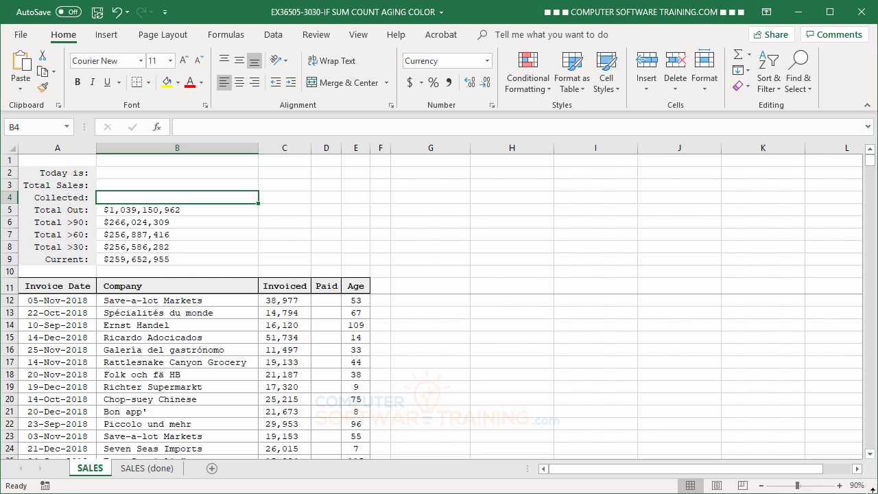
{"action": "type", "text": "=sum"}
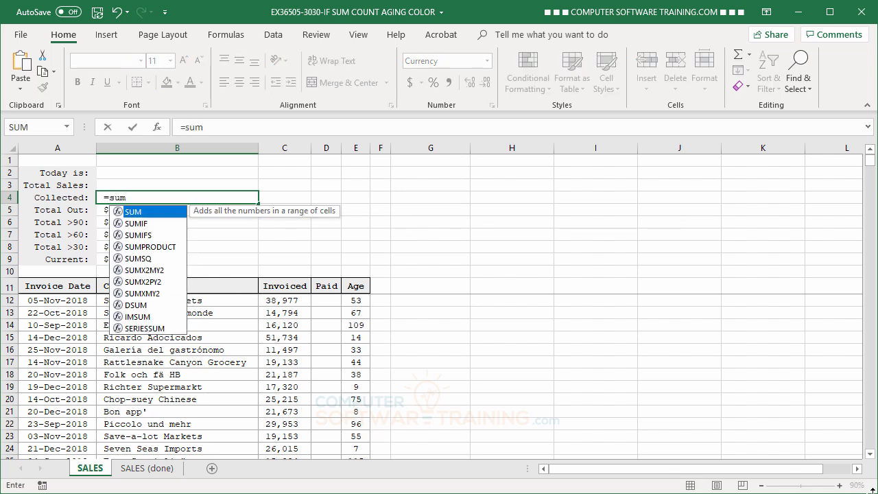
{"action": "double_click", "coordinate": [137, 223]}
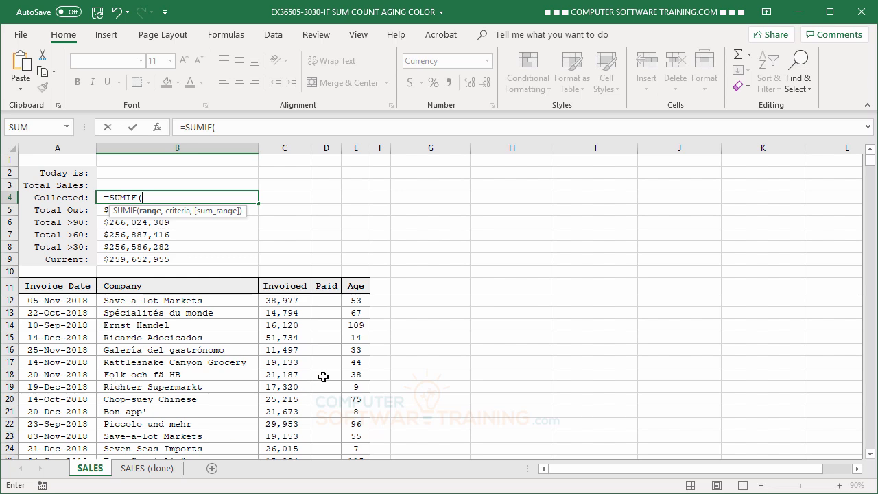
Set the range argument of the SUMIF formula in B4 to the whole Paid column data, D12:D69518.
{"action": "left_click", "coordinate": [327, 300]}
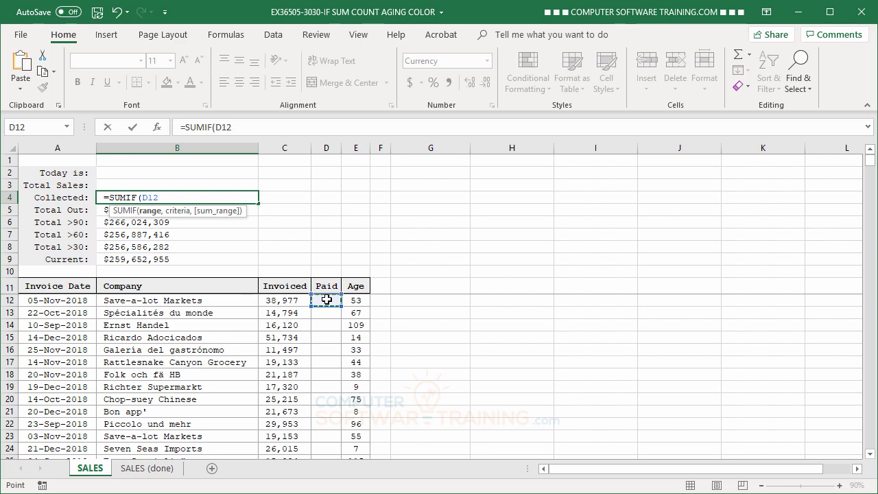
{"action": "key", "text": "ctrl+shift+Down"}
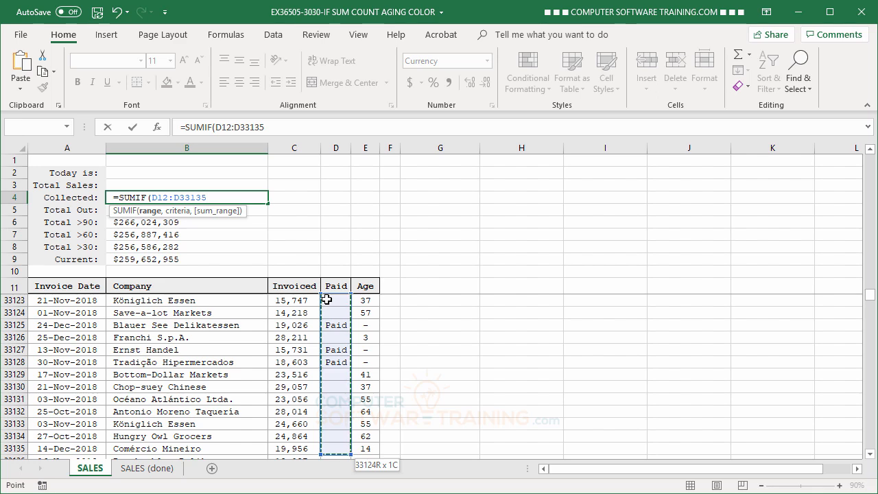
{"action": "scroll", "coordinate": [537, 378], "scroll_direction": "down", "scroll_amount": 2}
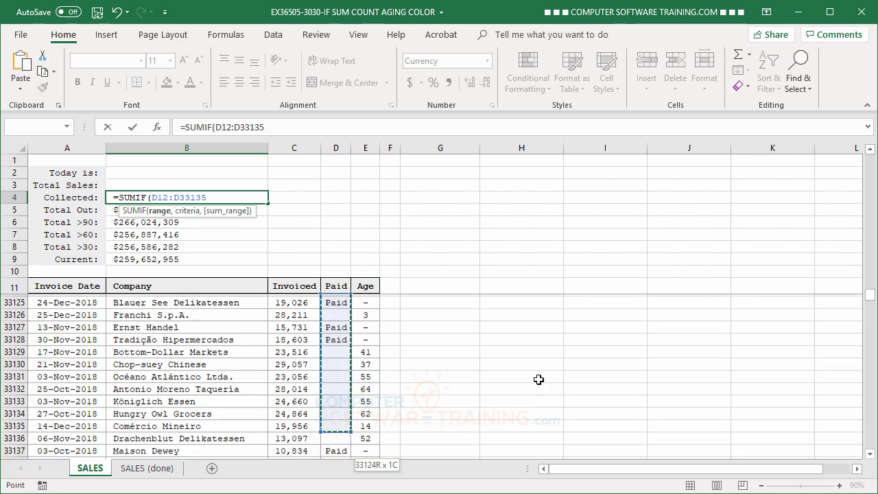
{"action": "scroll", "coordinate": [538, 379], "scroll_direction": "up", "scroll_amount": 2}
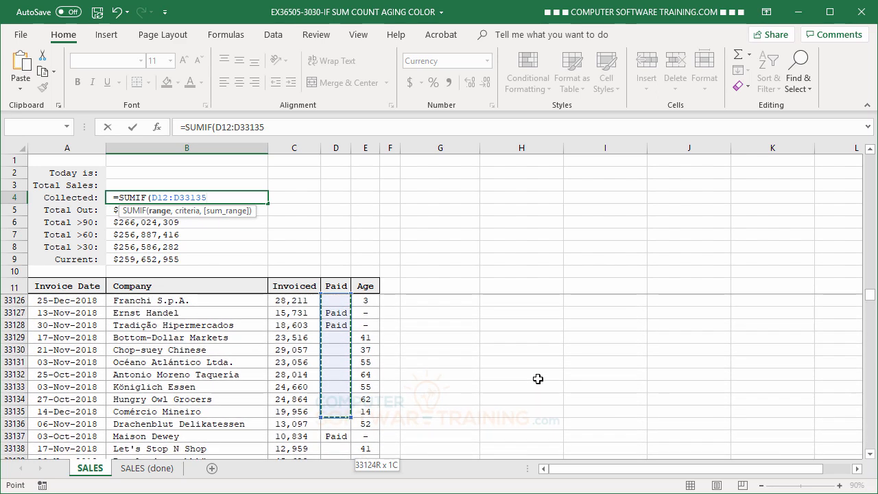
{"action": "scroll", "coordinate": [538, 378], "scroll_direction": "down", "scroll_amount": 1}
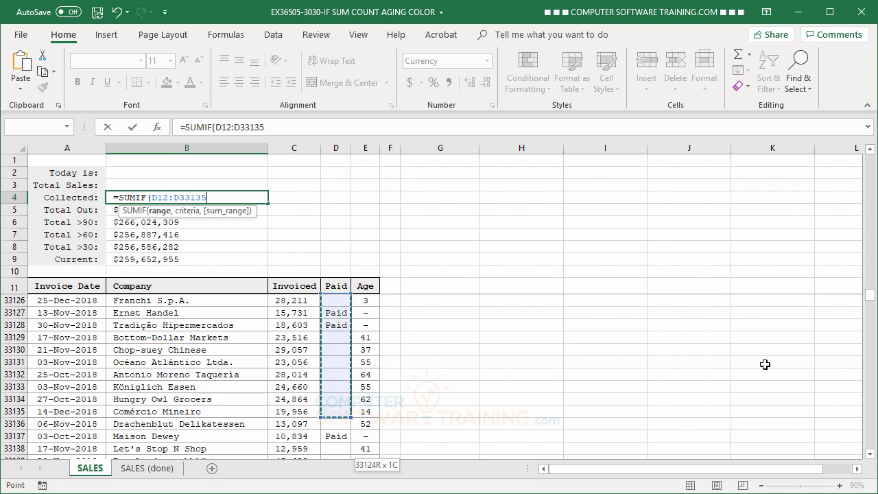
{"action": "key", "text": "shift+Down"}
{"action": "key", "text": "shift+Down"}
{"action": "key", "text": "ctrl+shift+Down"}
{"action": "key", "text": "ctrl+shift+Down"}
{"action": "key", "text": "ctrl+shift+Down"}
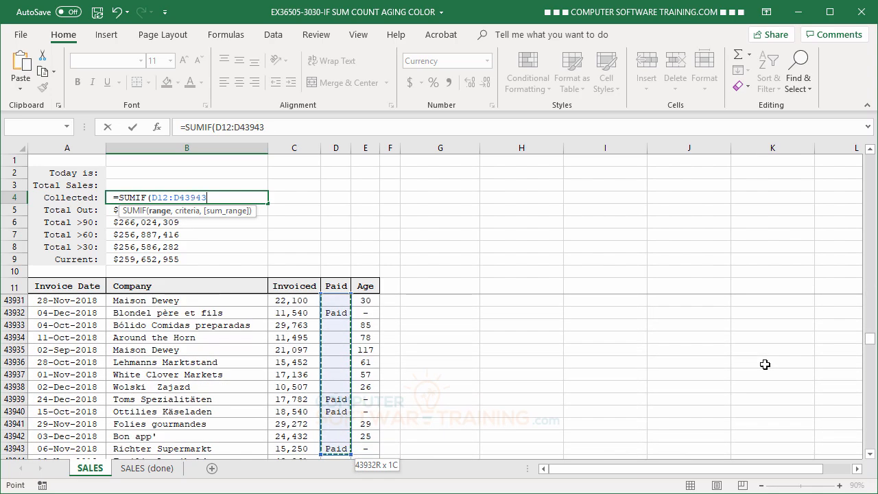
{"action": "key", "text": "ctrl+shift+Down"}
{"action": "key", "text": "ctrl+shift+Down"}
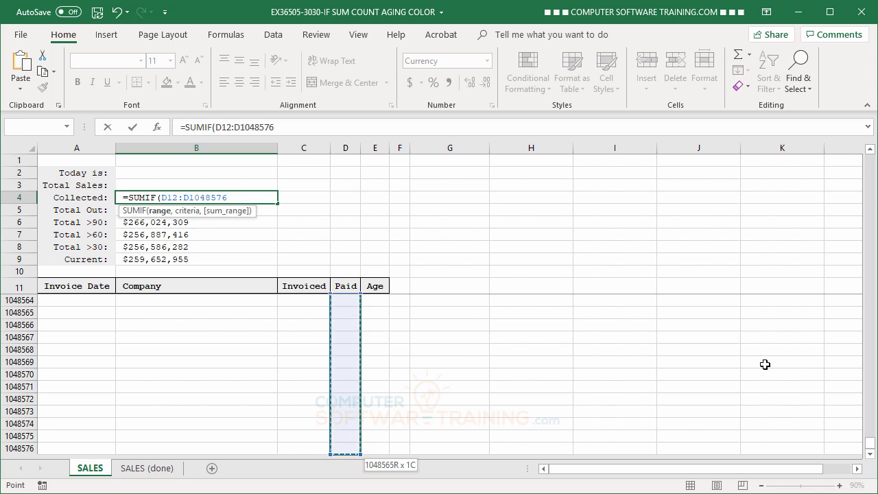
{"action": "key", "text": "ctrl+shift+Up"}
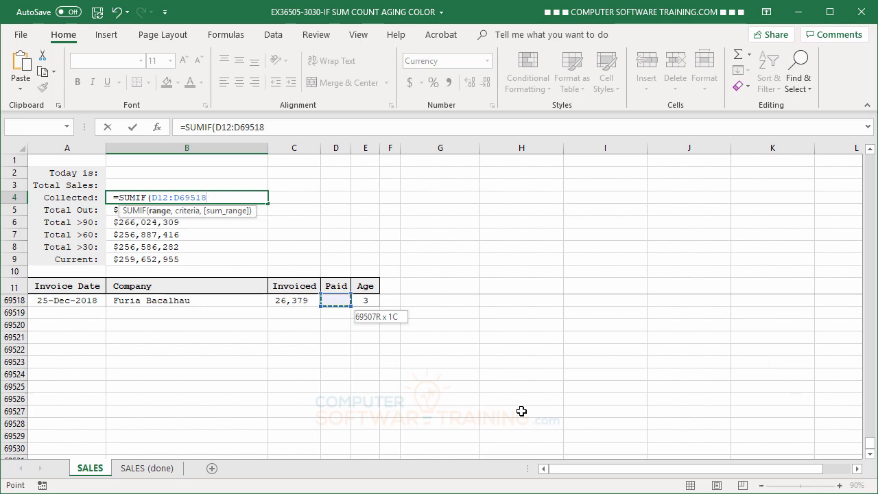
{"action": "scroll", "coordinate": [511, 388], "scroll_direction": "up", "scroll_amount": 1}
{"action": "scroll", "coordinate": [511, 388], "scroll_direction": "up", "scroll_amount": 1}
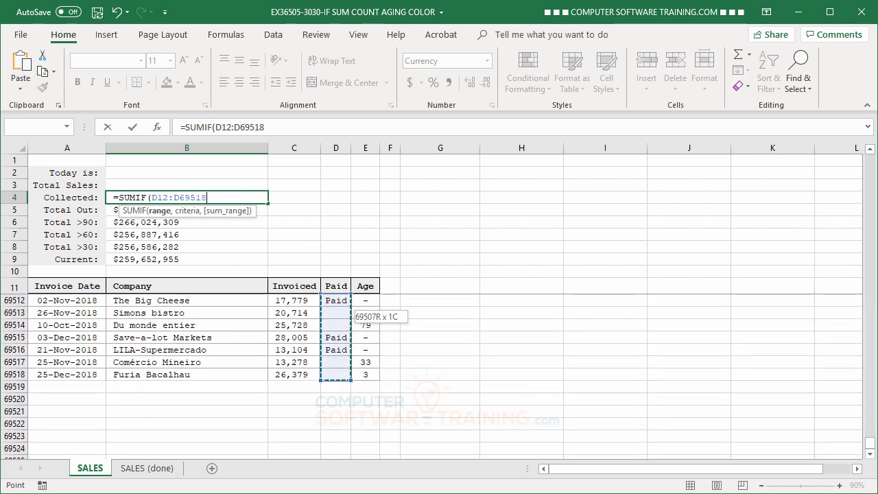
{"action": "left_click_drag", "start_coordinate": [869, 445], "coordinate": [869, 149]}
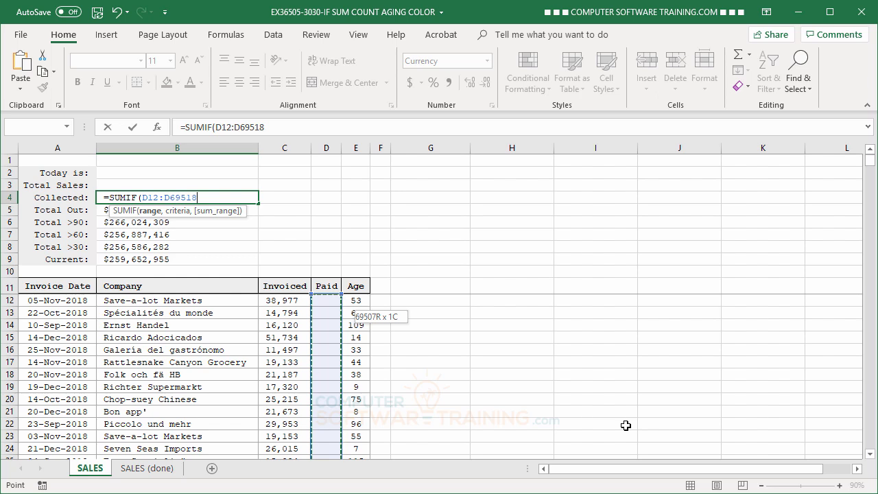
Complete the SUMIF formula in B4 with the criteria "Paid" and the Invoiced sum range C12:C69518.
{"action": "type", "text": ","}
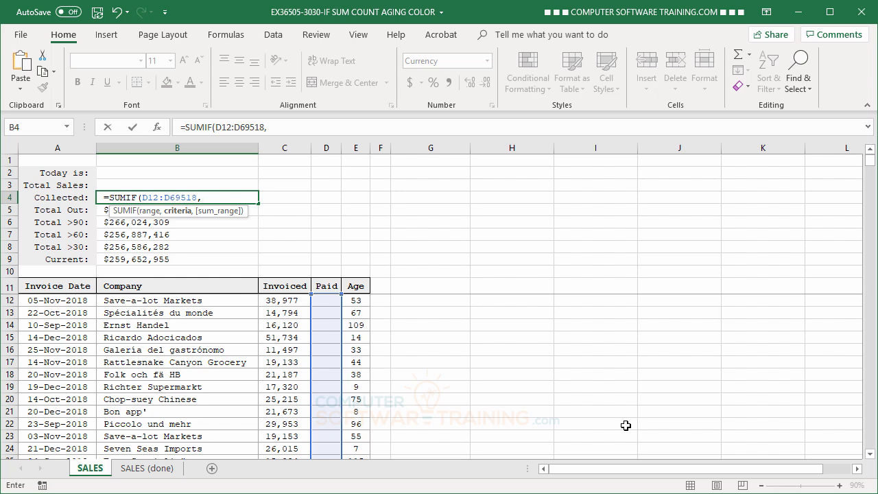
{"action": "type", "text": "\"Paid\","}
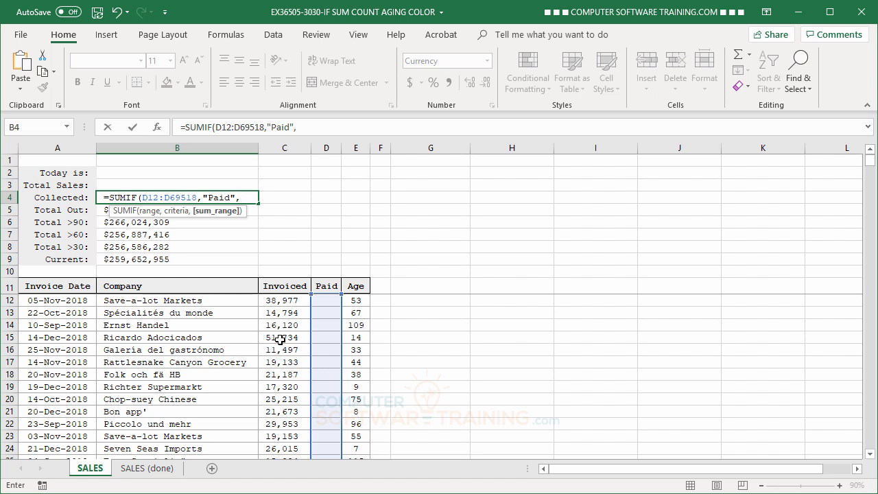
{"action": "left_click", "coordinate": [278, 301]}
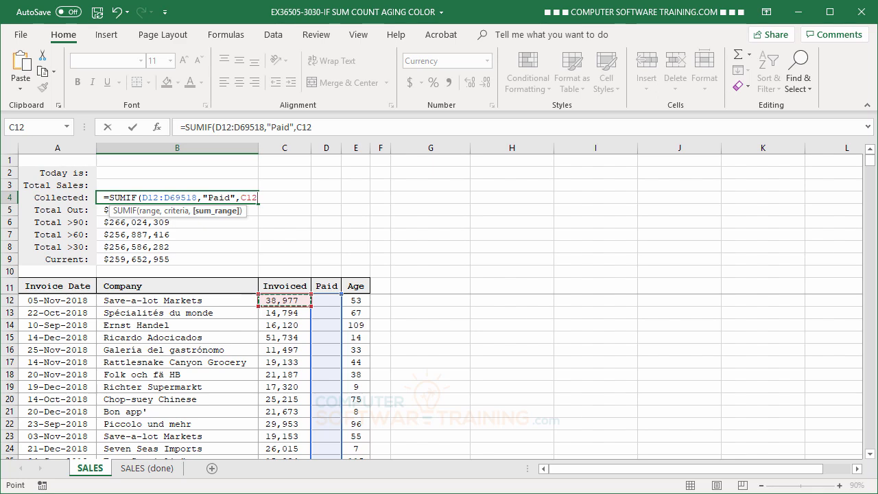
{"action": "key", "text": "ctrl+shift+Down"}
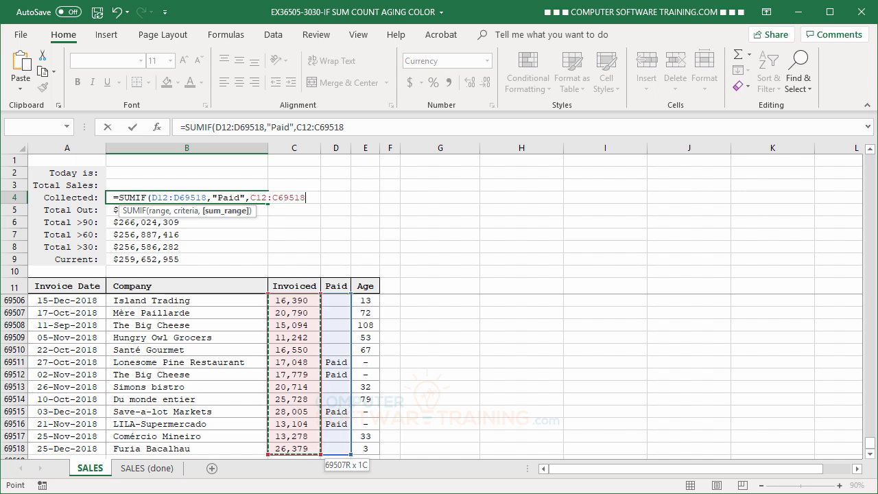
{"action": "type", "text": ")"}
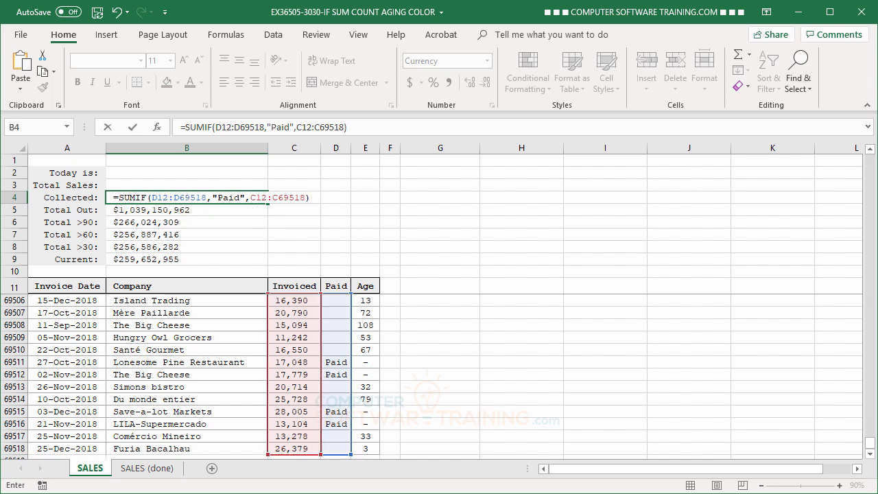
{"action": "key", "text": "Return"}
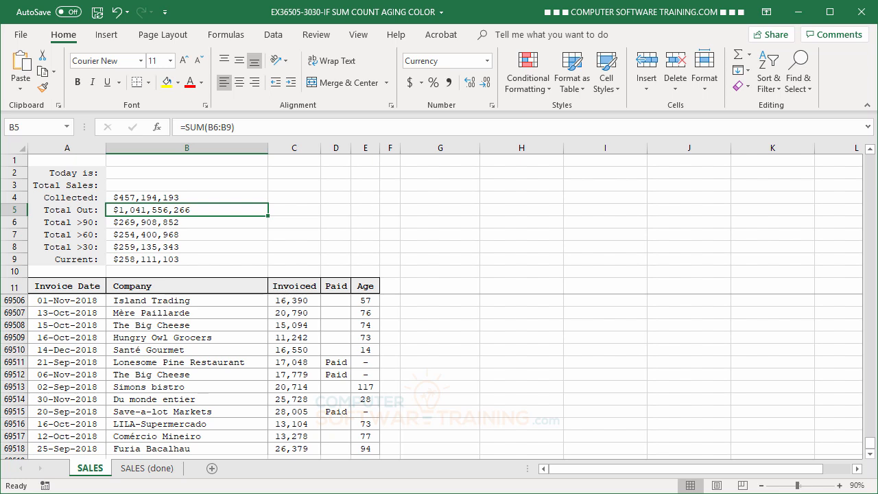
Enter the Total Sales formula in B3 by adding the four age brackets and Collected, =B9+B8+B7+B6+B4.
{"action": "left_click", "coordinate": [129, 187]}
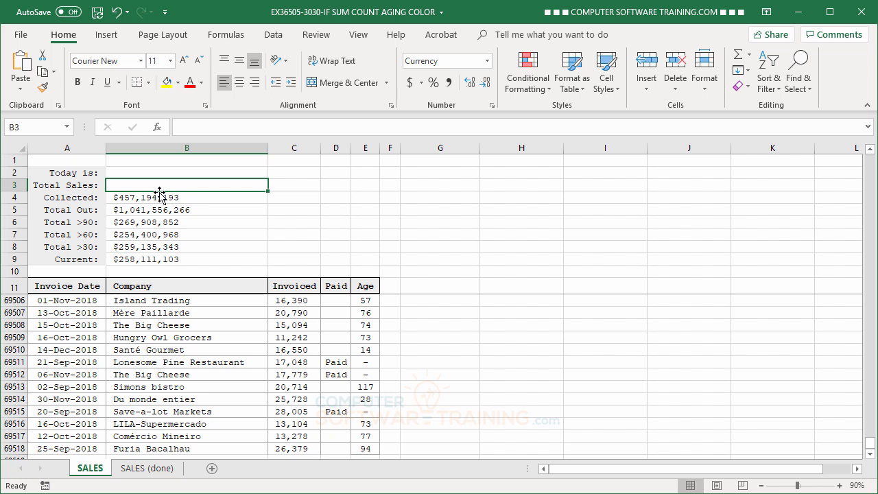
{"action": "type", "text": "="}
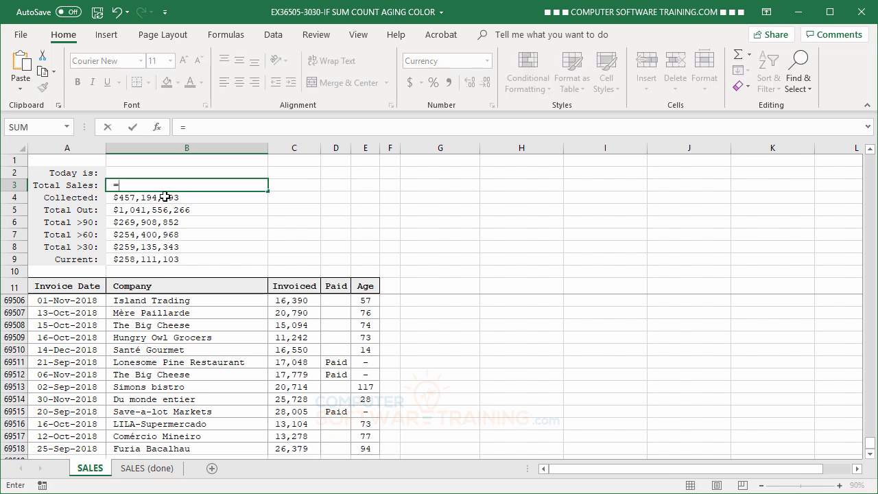
{"action": "left_click", "coordinate": [129, 262]}
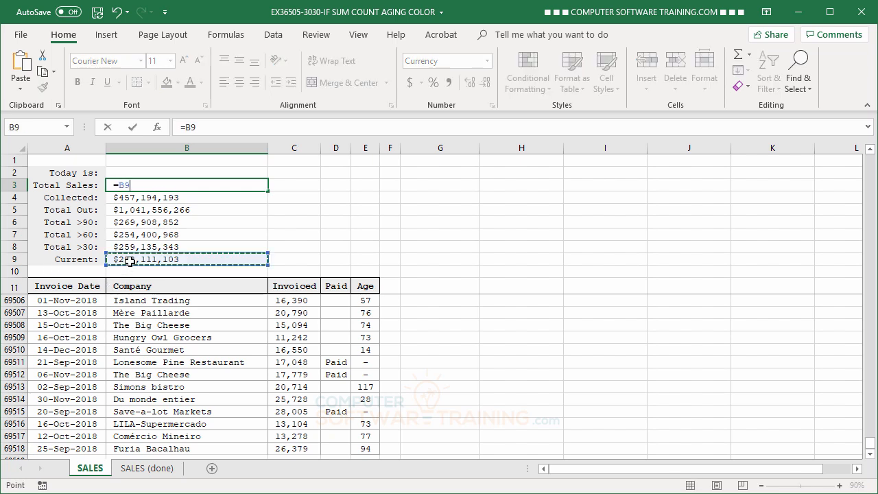
{"action": "type", "text": "+"}
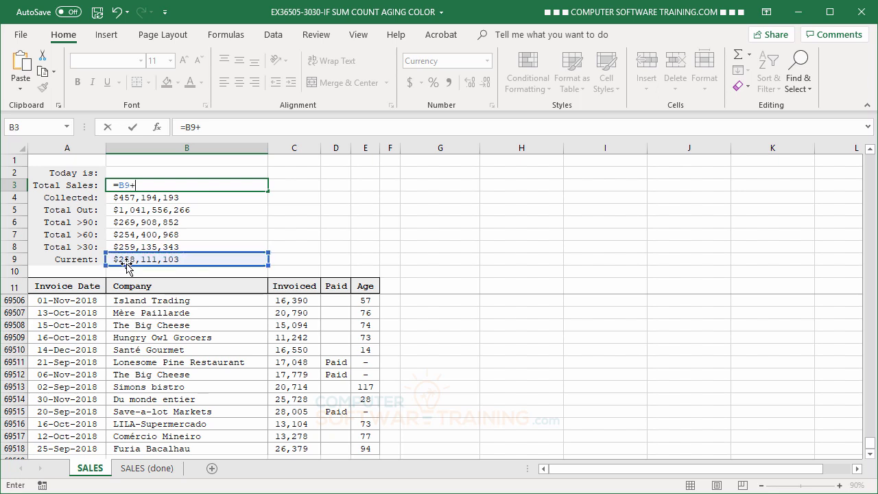
{"action": "left_click", "coordinate": [135, 246]}
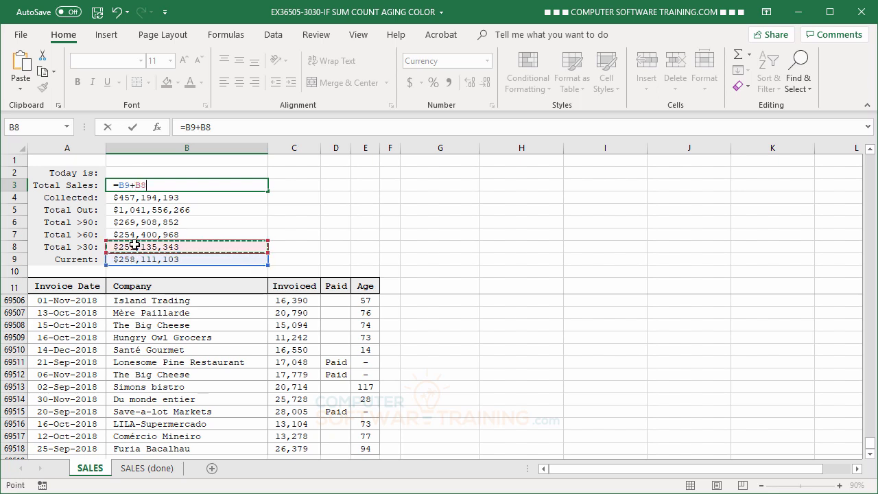
{"action": "type", "text": "+"}
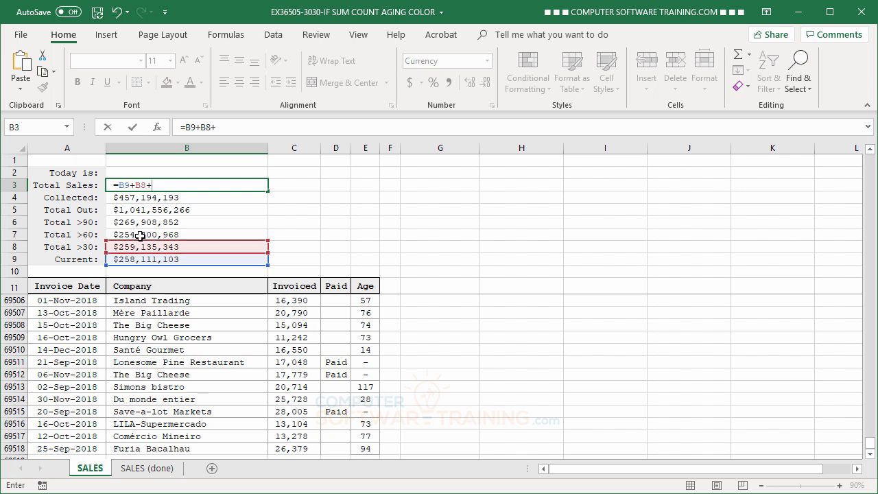
{"action": "left_click", "coordinate": [146, 234]}
{"action": "type", "text": "+"}
{"action": "left_click", "coordinate": [146, 222]}
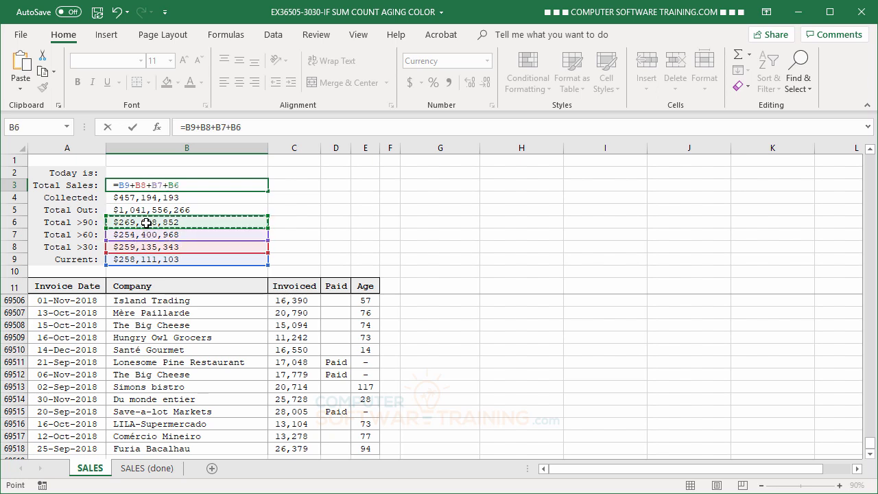
{"action": "type", "text": "+"}
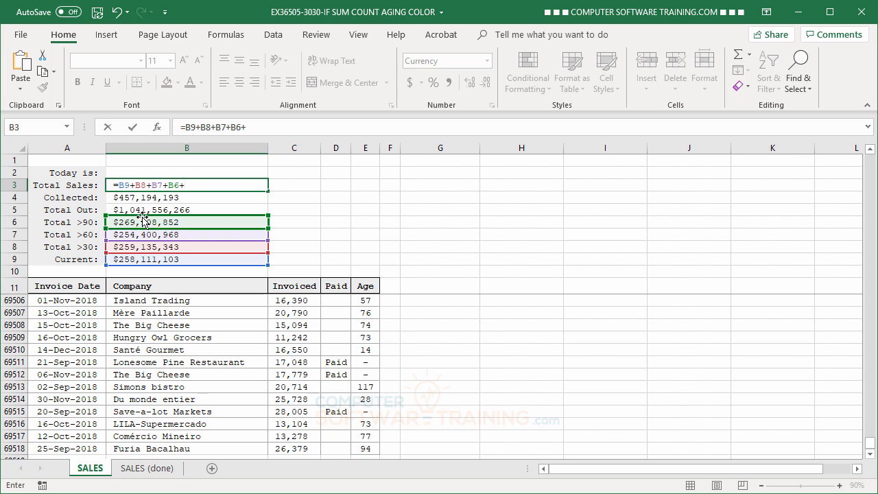
{"action": "left_click", "coordinate": [144, 197]}
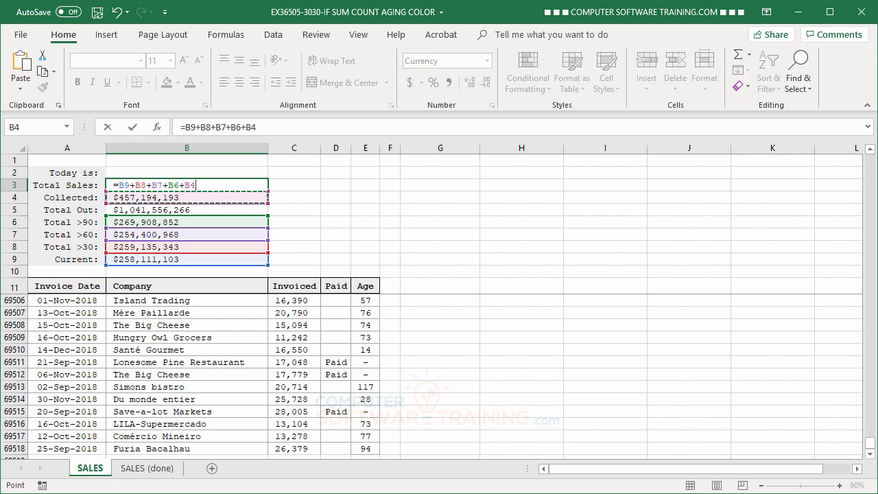
{"action": "key", "text": "Return"}
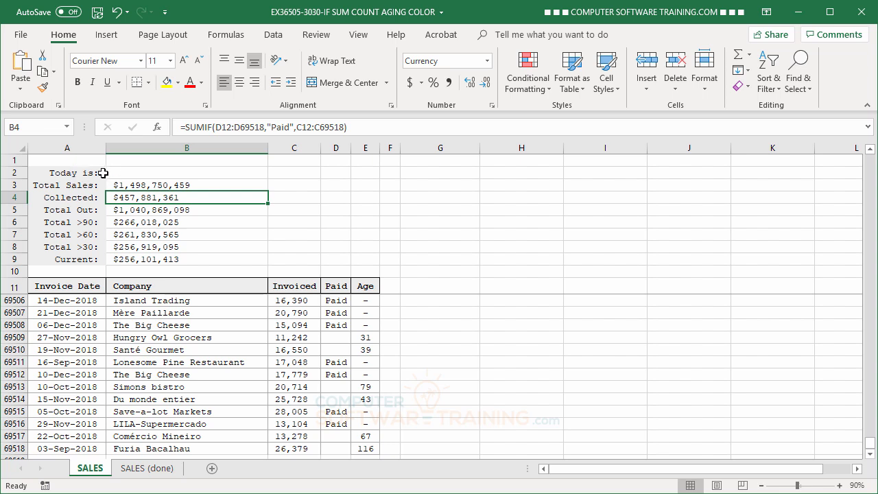
Enter =NOW() in B2 for the Today is date and recalculate the worksheet.
{"action": "left_click", "coordinate": [132, 176]}
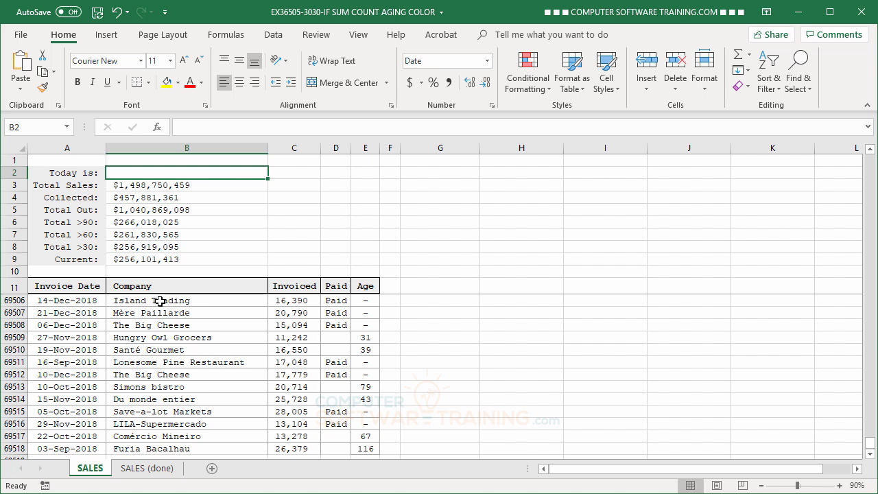
{"action": "type", "text": "="}
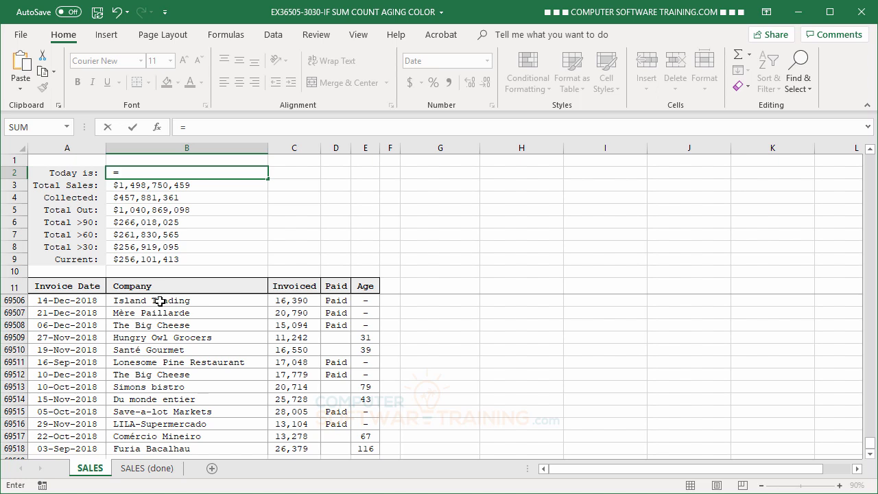
{"action": "type", "text": "no"}
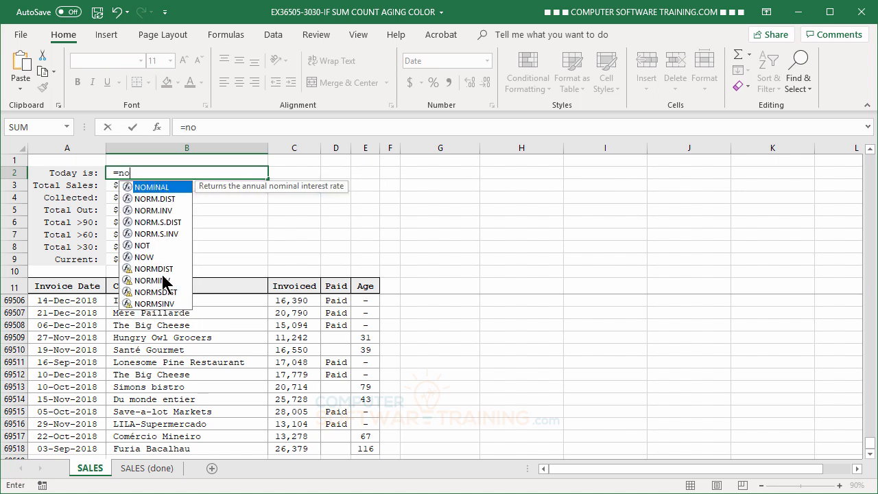
{"action": "double_click", "coordinate": [148, 256]}
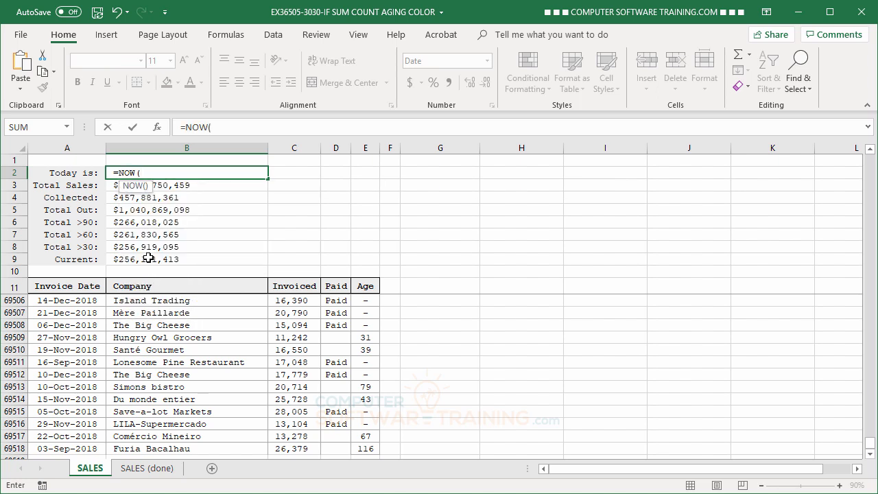
{"action": "type", "text": ")"}
{"action": "key", "text": "Return"}
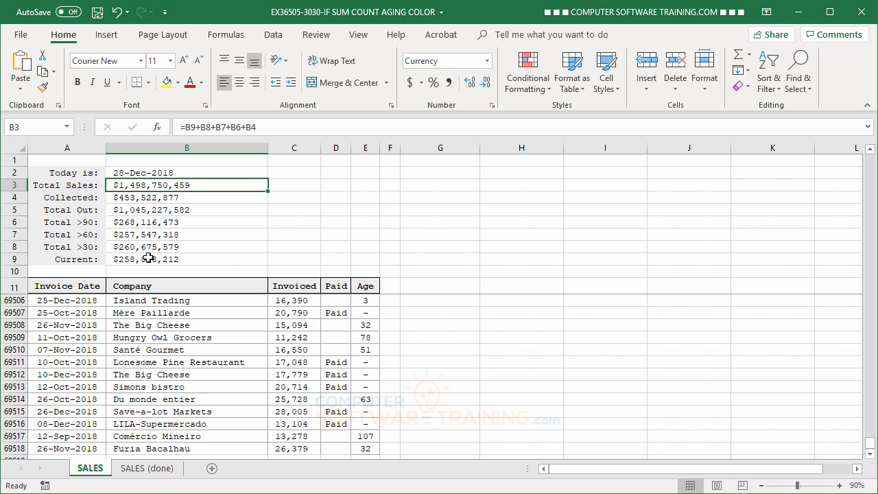
{"action": "key", "text": "F9"}
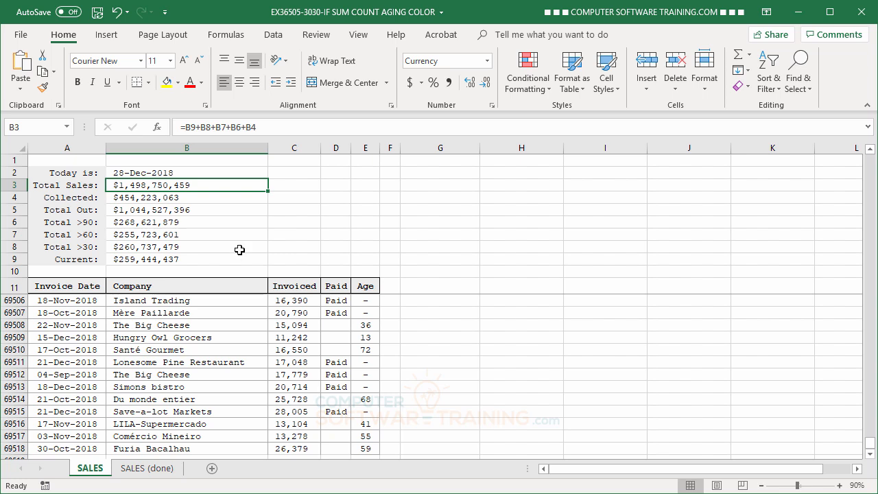
Count all invoices in C3 beside Total Sales with a COUNTA formula over the Company column, B12:B69518.
{"action": "left_click", "coordinate": [289, 186]}
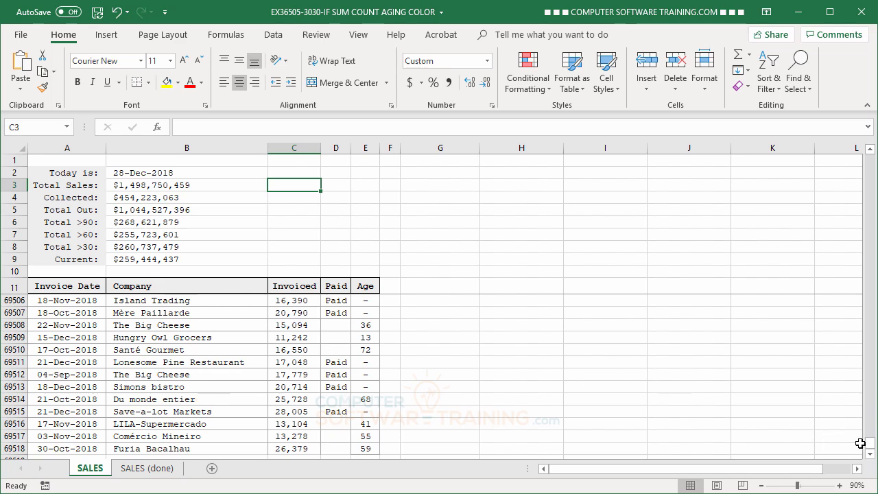
{"action": "left_click_drag", "start_coordinate": [870, 443], "coordinate": [869, 159]}
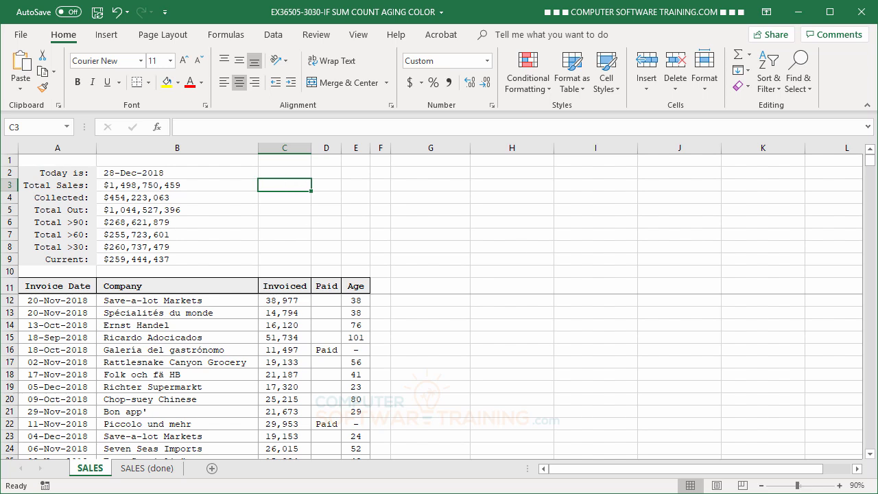
{"action": "type", "text": "="}
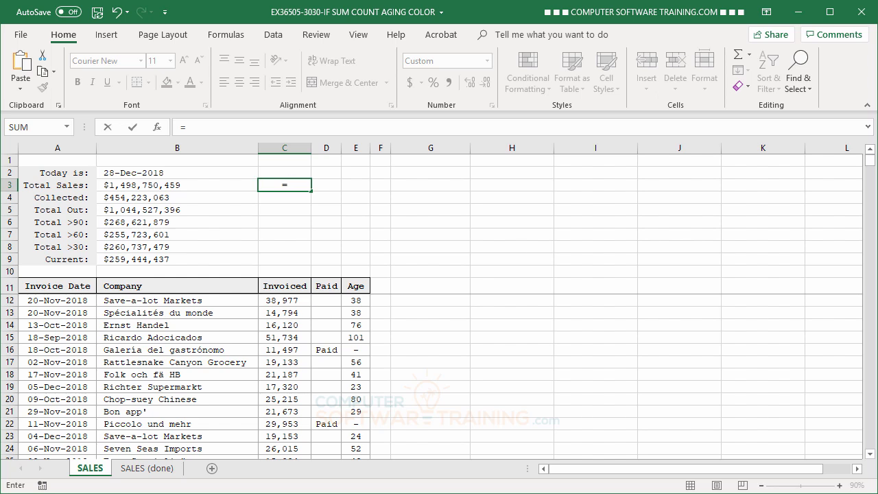
{"action": "type", "text": "cou"}
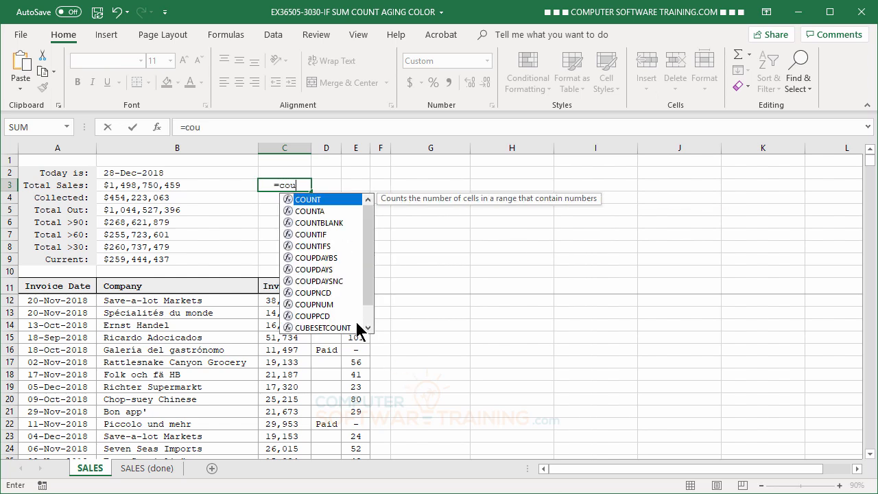
{"action": "left_click", "coordinate": [310, 211]}
{"action": "key", "text": "Tab"}
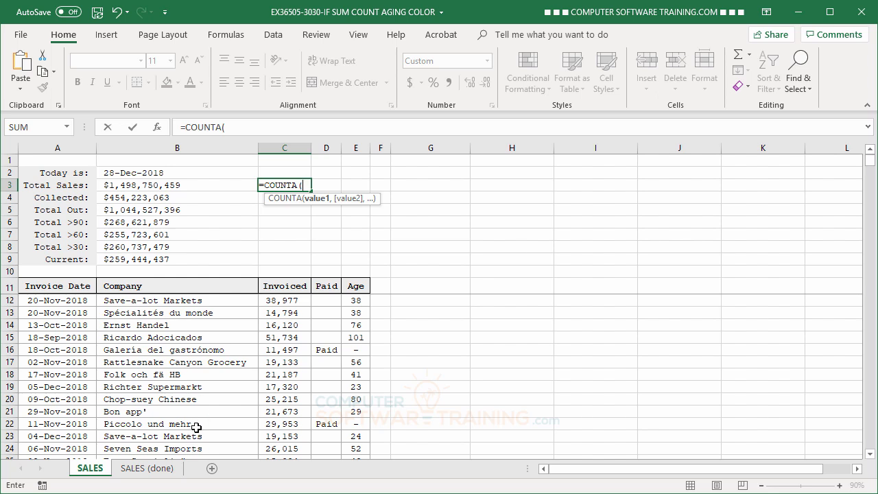
{"action": "left_click", "coordinate": [179, 297]}
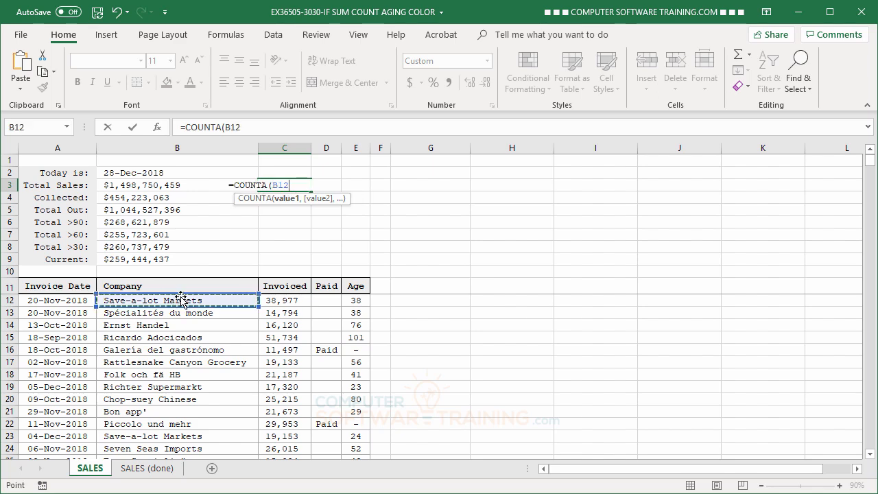
{"action": "key", "text": "ctrl+shift+Down"}
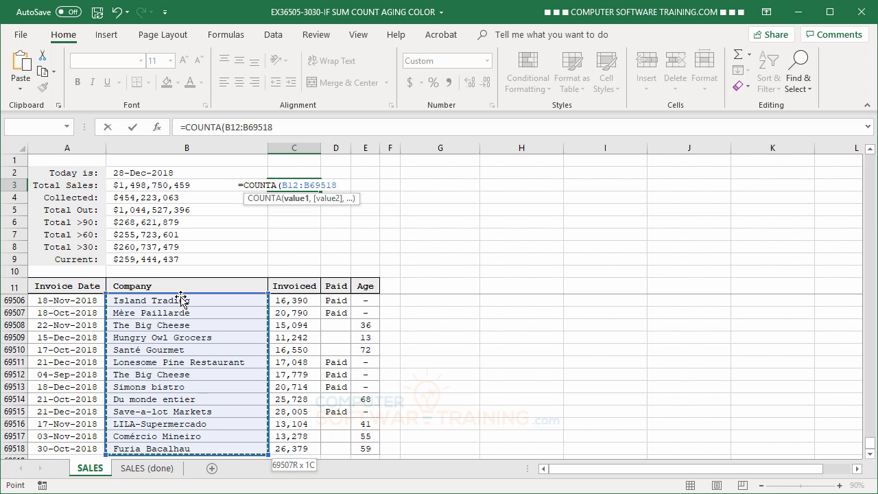
{"action": "key", "text": "Return"}
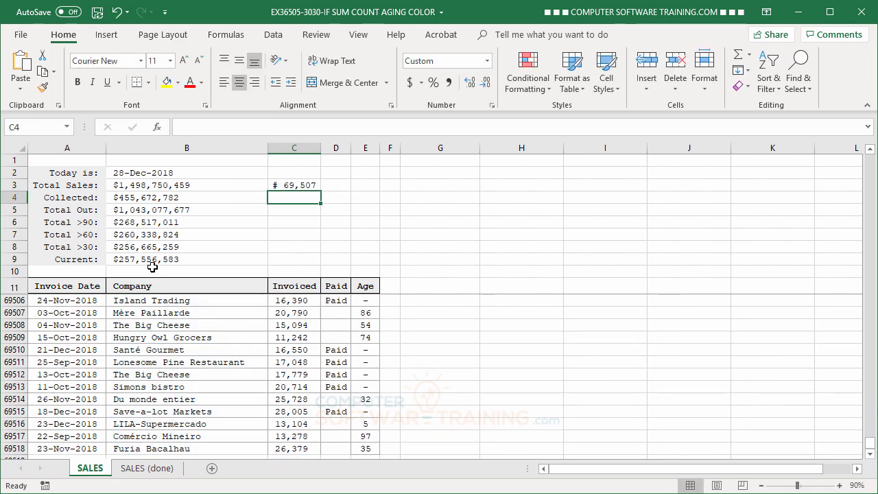
Check the custom number format code applied to the invoice count in C3.
{"action": "left_click_drag", "start_coordinate": [872, 449], "coordinate": [869, 160]}
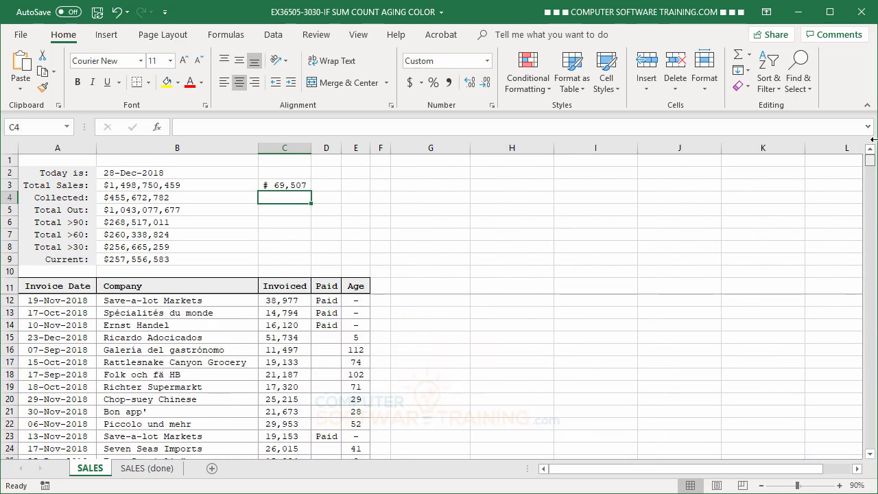
{"action": "left_click", "coordinate": [284, 186]}
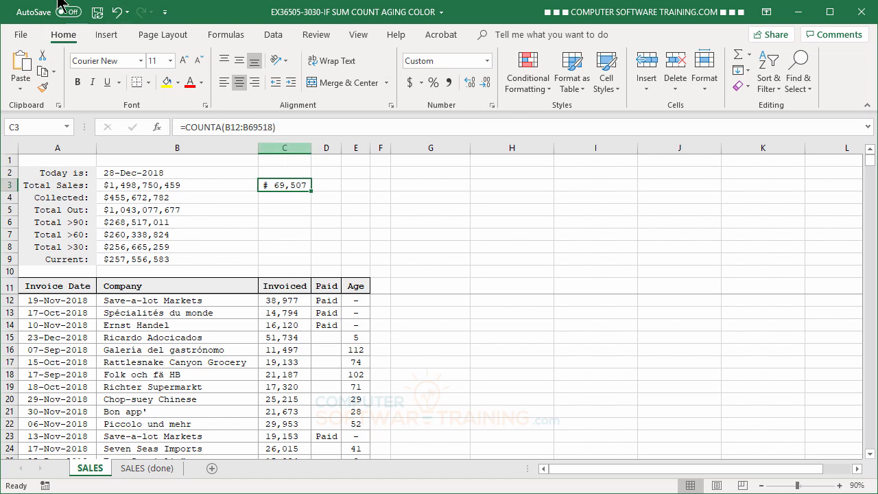
{"action": "left_click", "coordinate": [492, 104]}
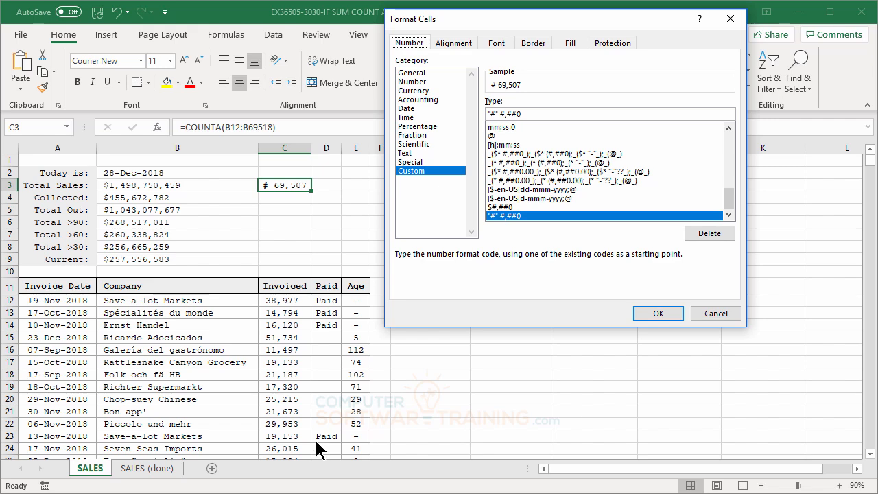
{"action": "left_click", "coordinate": [658, 310]}
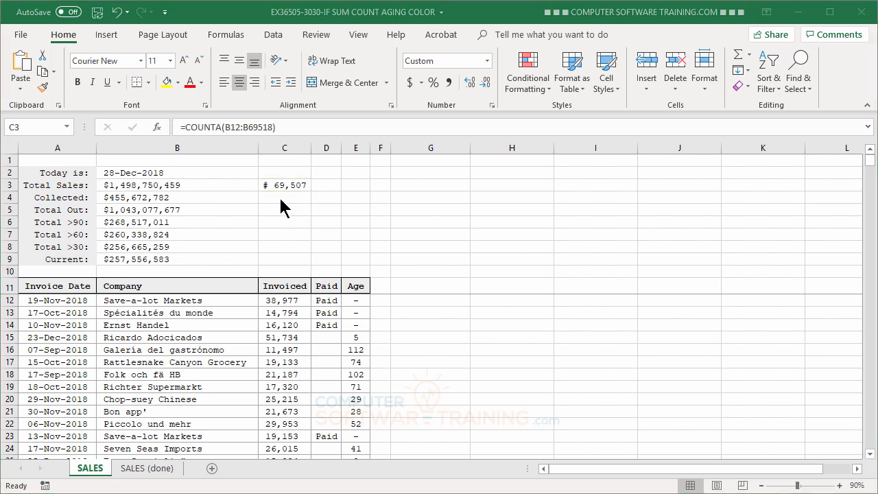
Count the paid invoices in C4 beside Collected with the formula =COUNTIF(D12:D33135,"Paid").
{"action": "left_click", "coordinate": [278, 194]}
{"action": "left_click", "coordinate": [280, 196]}
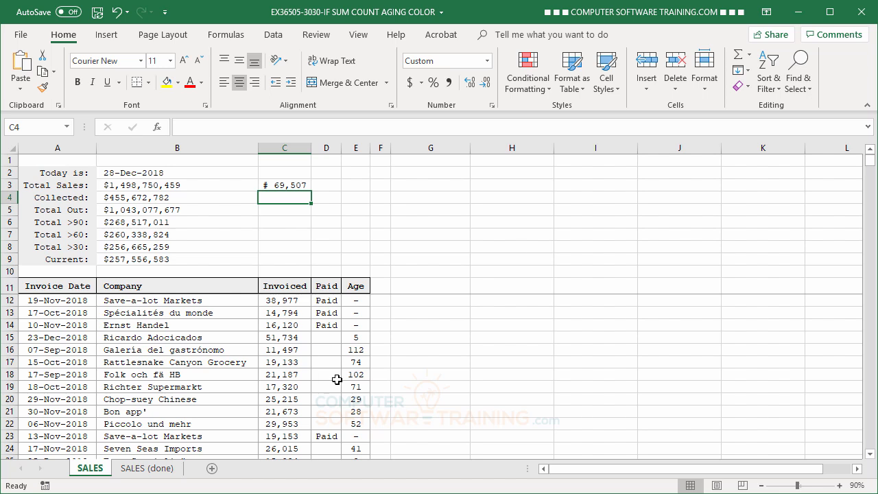
{"action": "type", "text": "=cou"}
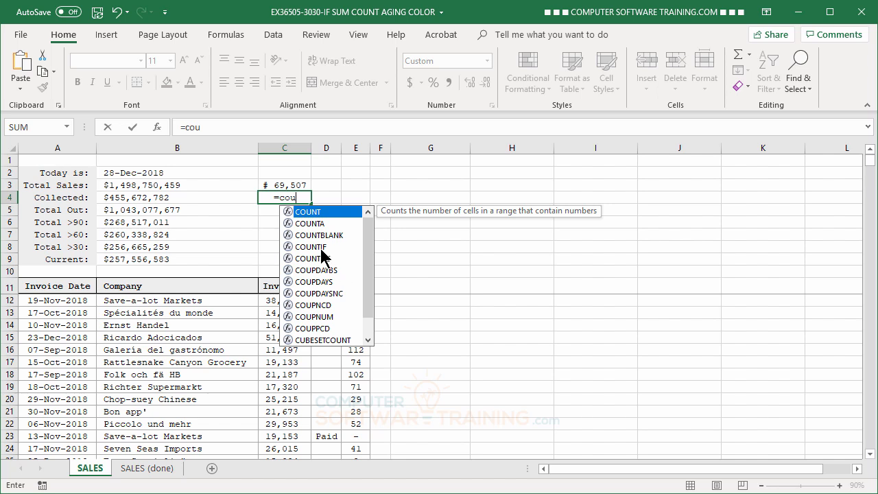
{"action": "double_click", "coordinate": [320, 248]}
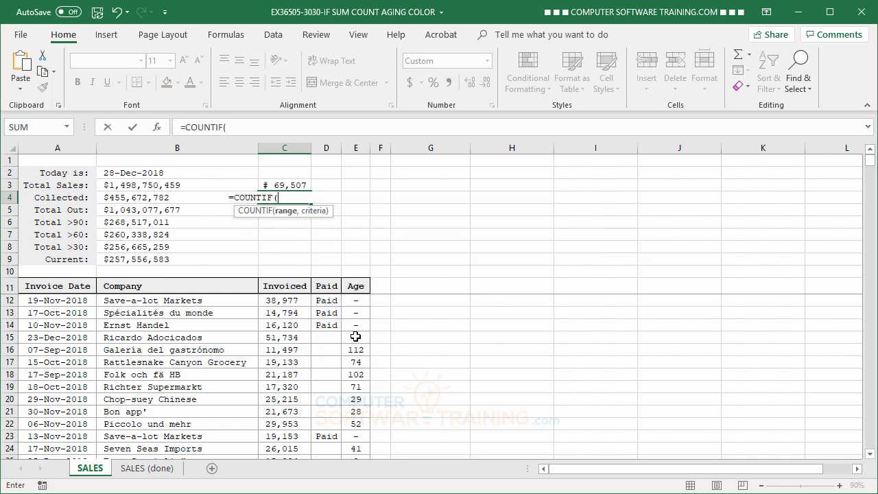
{"action": "left_click", "coordinate": [327, 300]}
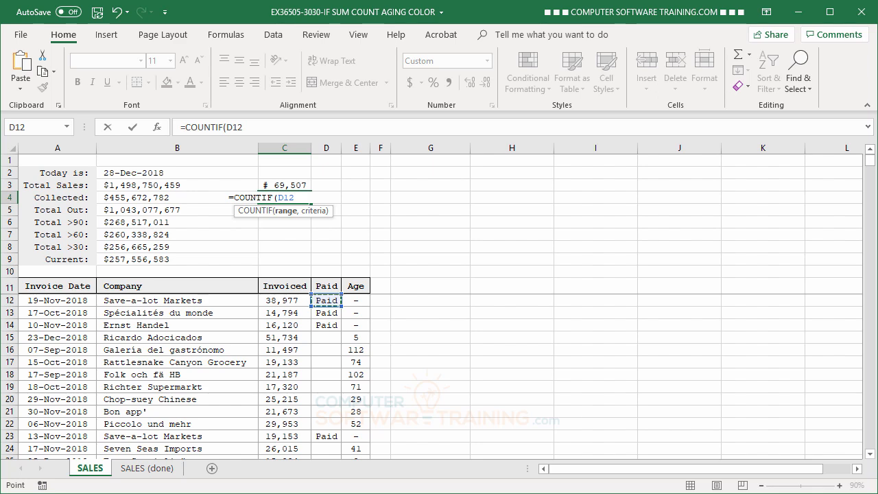
{"action": "key", "text": "ctrl+shift+Down"}
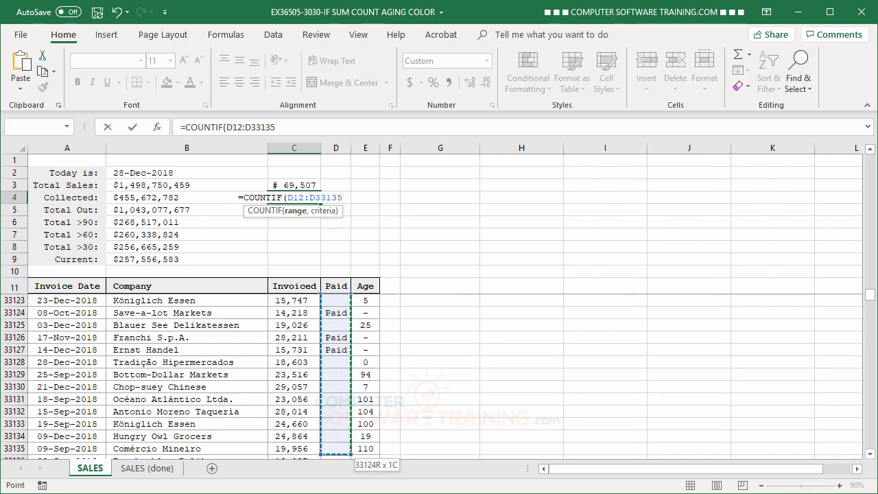
{"action": "type", "text": ","}
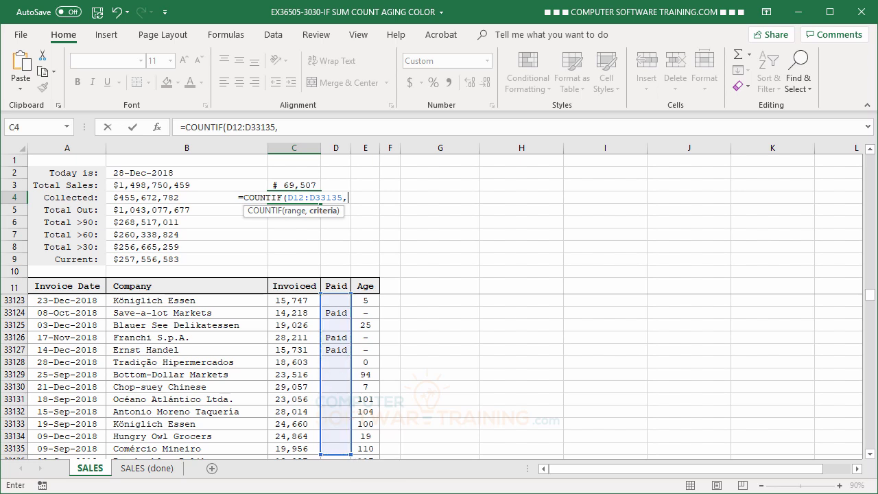
{"action": "type", "text": "\""}
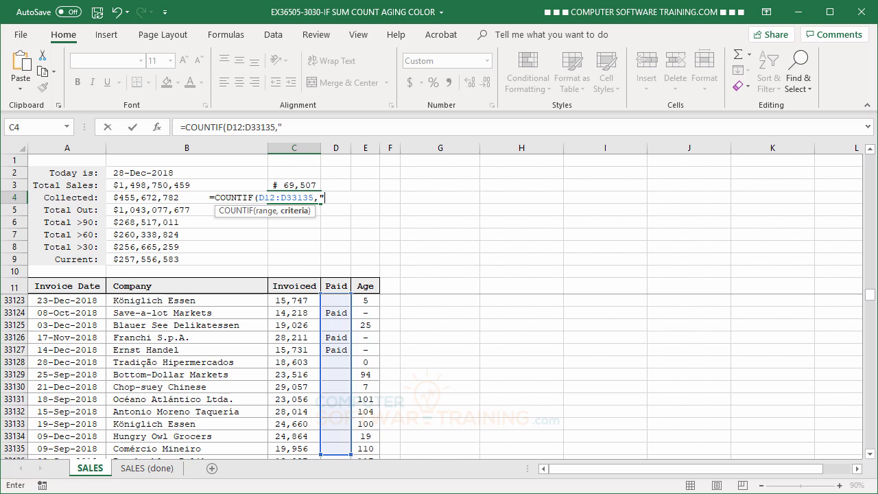
{"action": "type", "text": "Paid\")"}
{"action": "key", "text": "Return"}
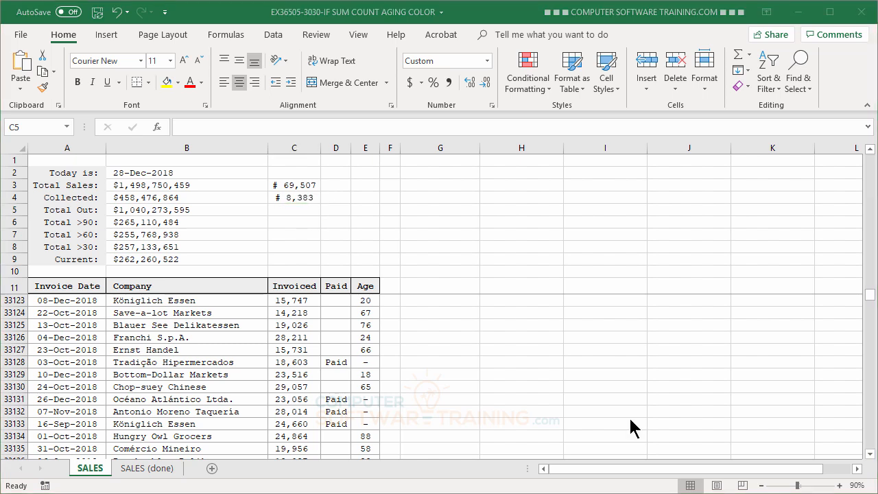
Count the unpaid invoices in C5 beside Total Out with the formula =COUNTIF(D33123:D69518,"<>Paid").
{"action": "left_click", "coordinate": [297, 208]}
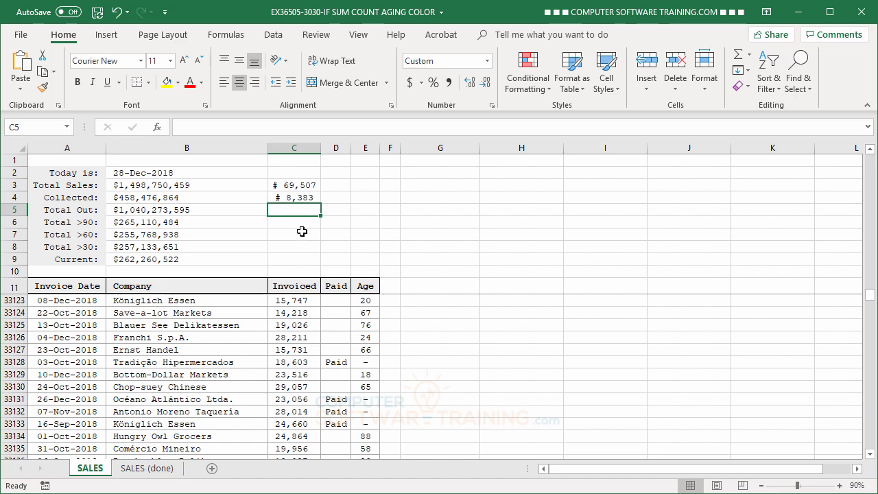
{"action": "type", "text": "=cou"}
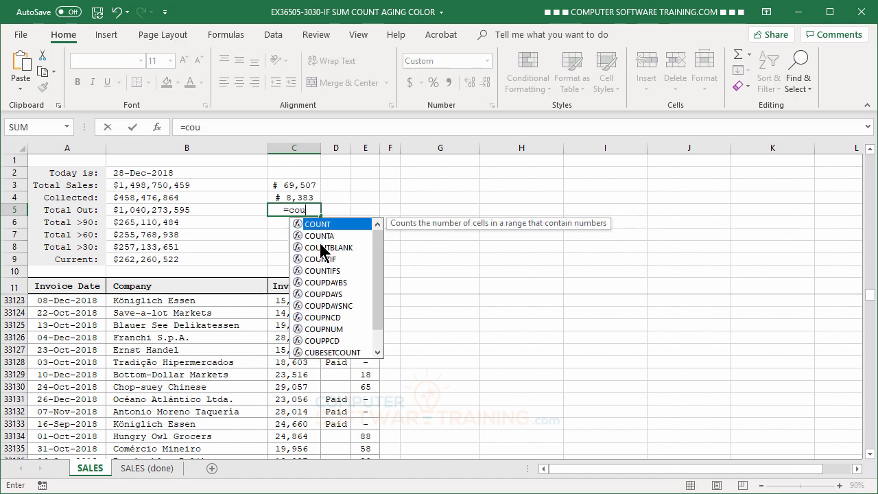
{"action": "double_click", "coordinate": [321, 260]}
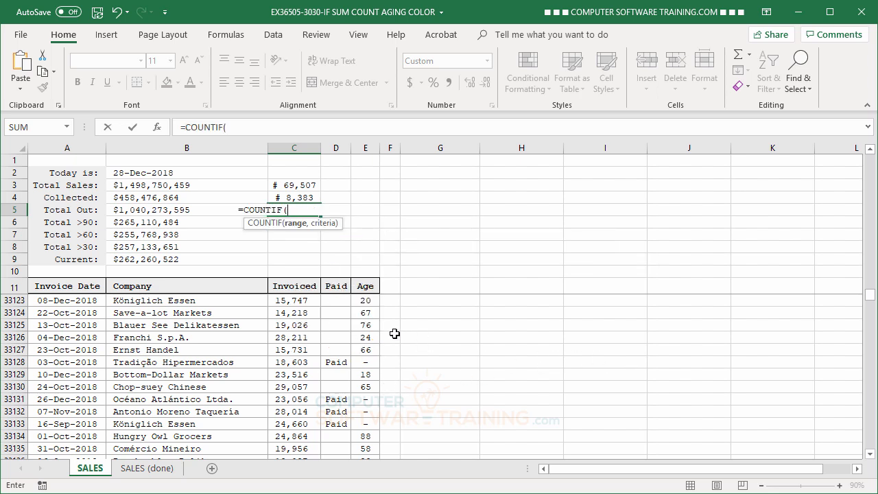
{"action": "left_click", "coordinate": [331, 303]}
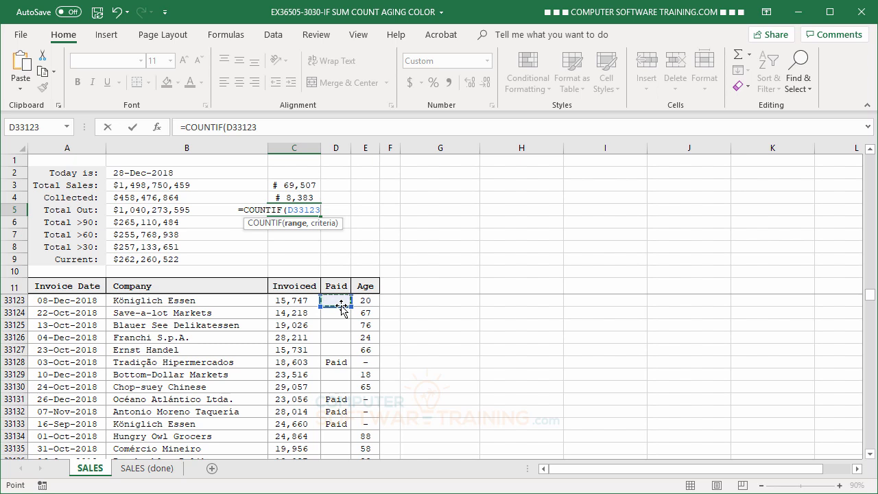
{"action": "key", "text": "shift+Down"}
{"action": "key", "text": "shift+Down"}
{"action": "key", "text": "shift+Down"}
{"action": "key", "text": "shift+Down"}
{"action": "key", "text": "shift+Down"}
{"action": "key", "text": "shift+Down"}
{"action": "key", "text": "shift+Down"}
{"action": "key", "text": "shift+Down"}
{"action": "key", "text": "shift+Down"}
{"action": "key", "text": "shift+Down"}
{"action": "key", "text": "shift+Down"}
{"action": "key", "text": "shift+Down"}
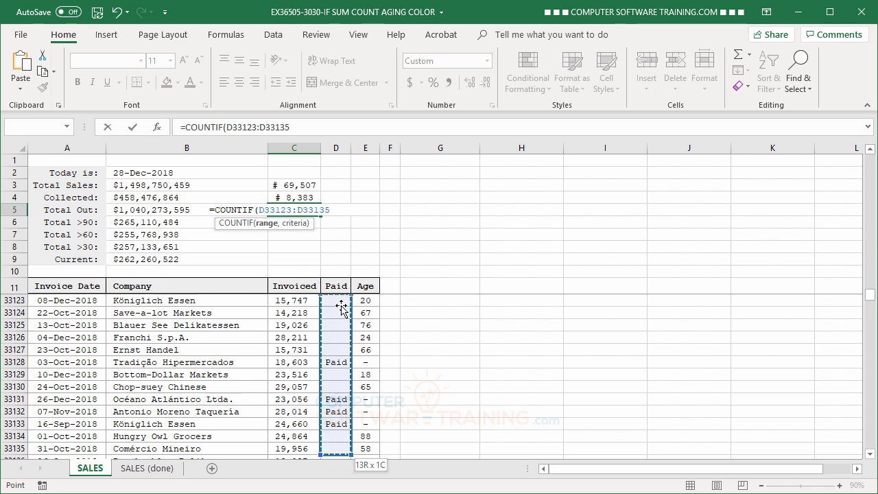
{"action": "key", "text": "shift+Down"}
{"action": "key", "text": "shift+Down"}
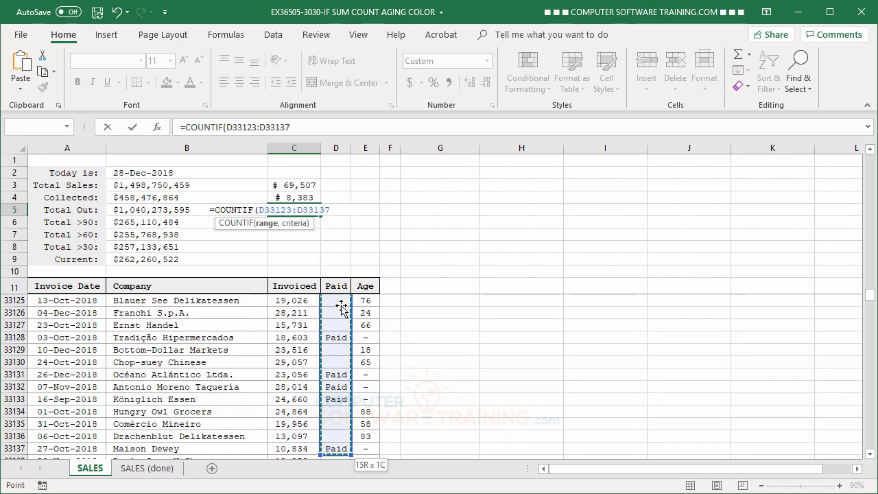
{"action": "key", "text": "ctrl+shift+Down"}
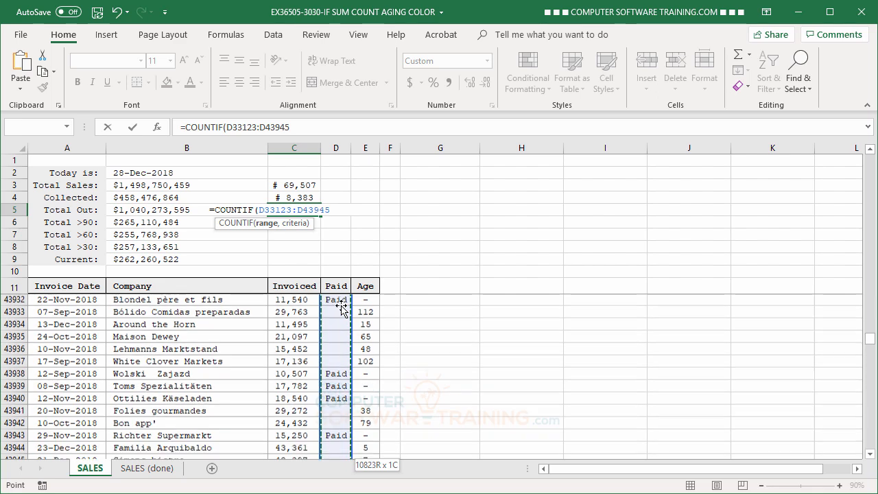
{"action": "key", "text": "ctrl+shift+Down"}
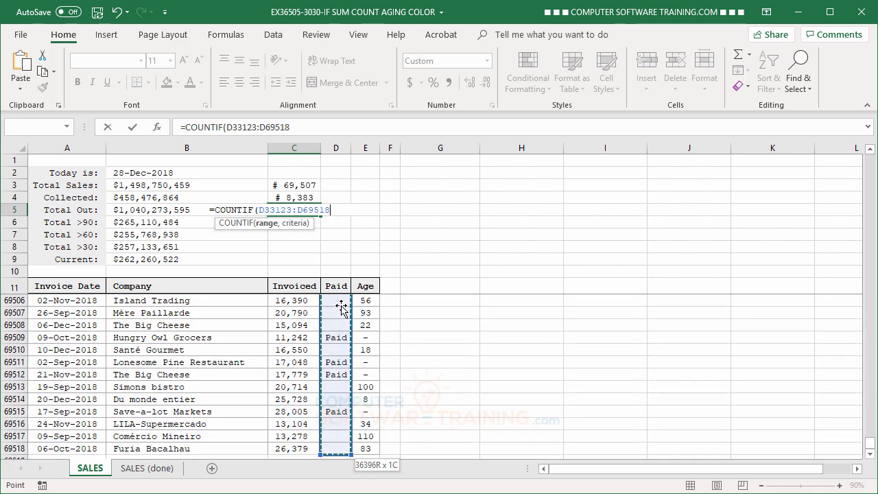
{"action": "scroll", "coordinate": [437, 337], "scroll_direction": "down", "scroll_amount": 2}
{"action": "scroll", "coordinate": [439, 337], "scroll_direction": "up", "scroll_amount": 1}
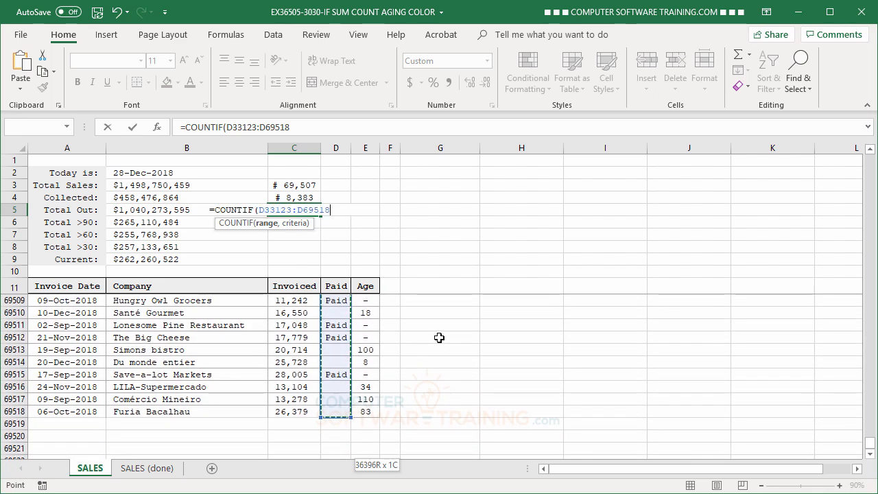
{"action": "scroll", "coordinate": [439, 337], "scroll_direction": "up", "scroll_amount": 1}
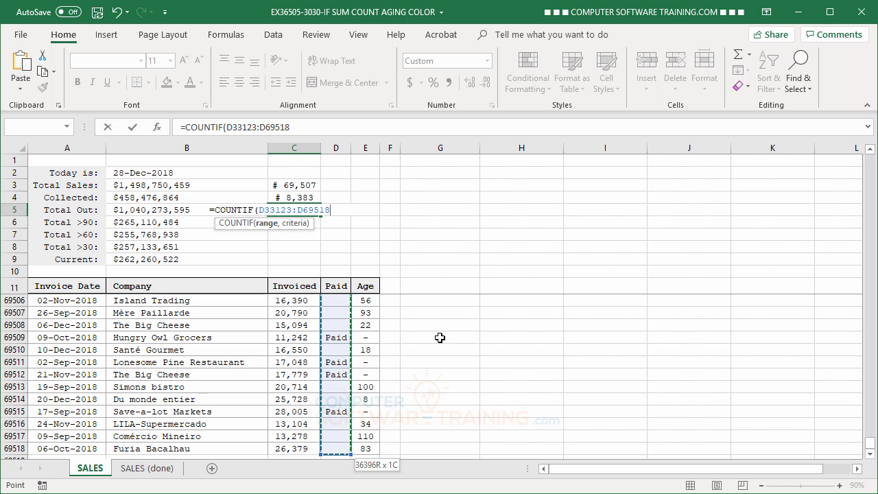
{"action": "type", "text": ","}
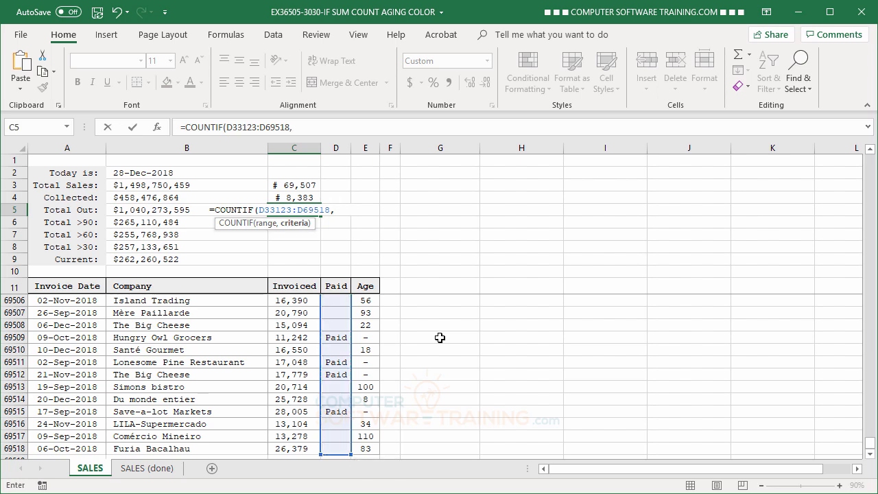
{"action": "type", "text": "\"<>Paid\""}
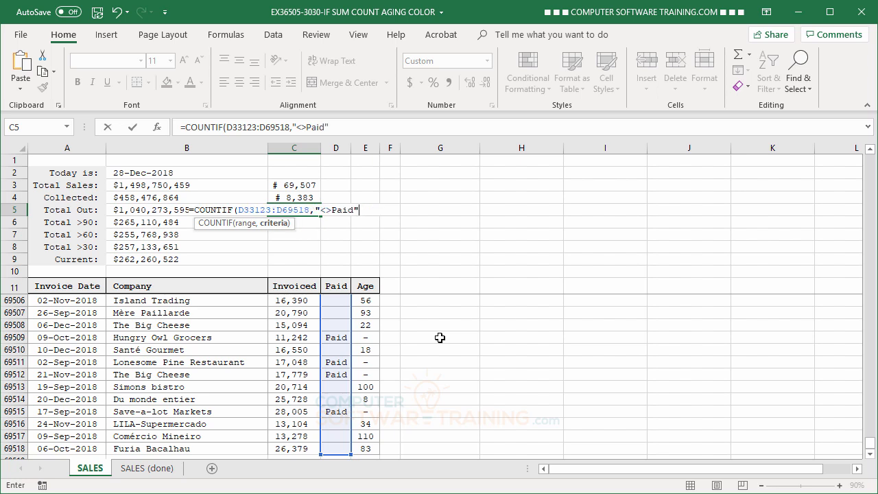
{"action": "key", "text": "Return"}
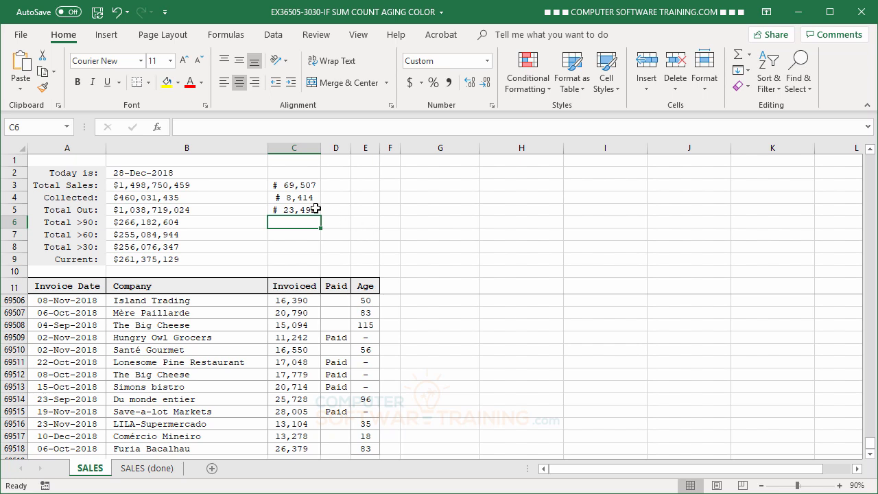
Extend the range in C4's COUNTIF formula to D12:D69518, keeping the "Paid" criterion.
{"action": "left_click", "coordinate": [296, 198]}
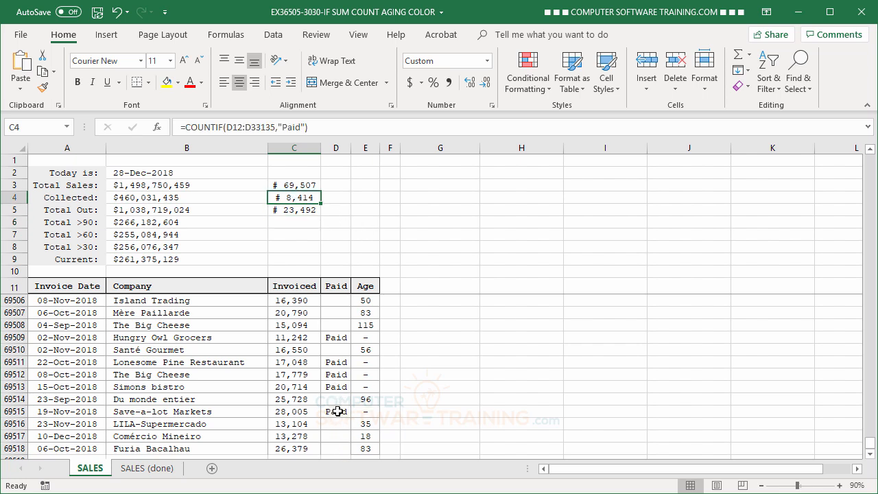
{"action": "left_click", "coordinate": [273, 127]}
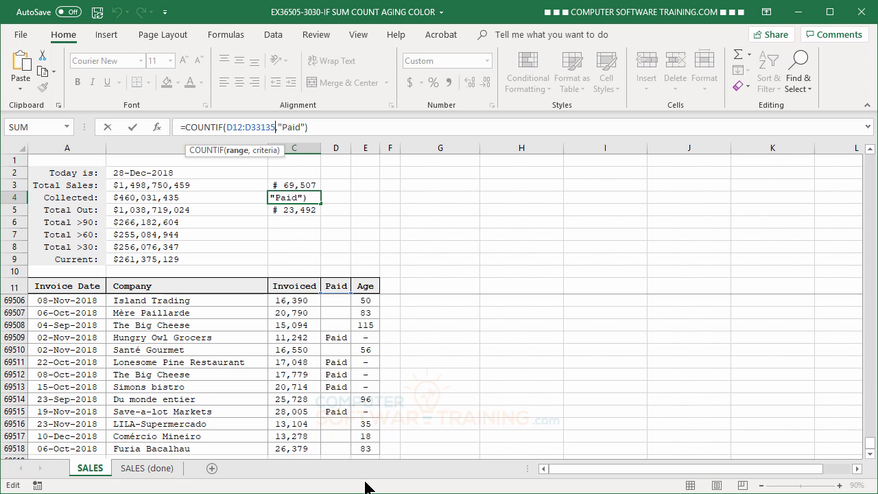
{"action": "key", "text": "BackSpace"}
{"action": "key", "text": "BackSpace"}
{"action": "key", "text": "BackSpace"}
{"action": "key", "text": "BackSpace"}
{"action": "key", "text": "BackSpace"}
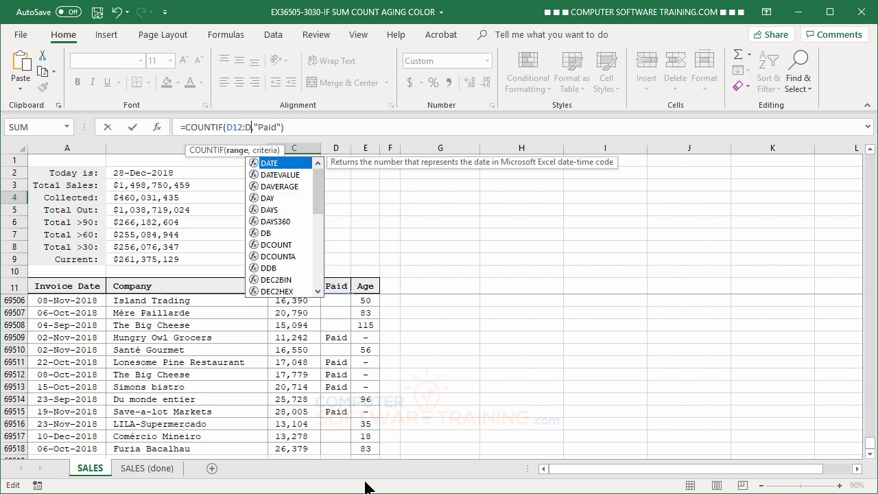
{"action": "type", "text": "69"}
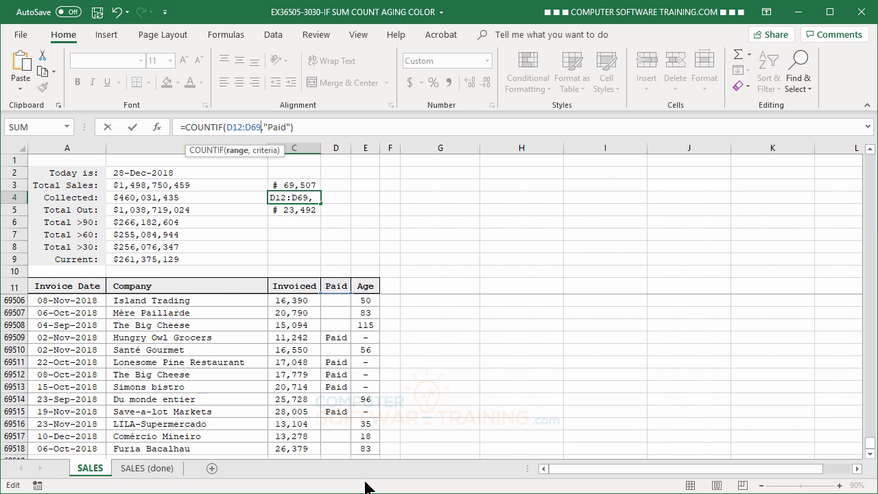
{"action": "type", "text": "518"}
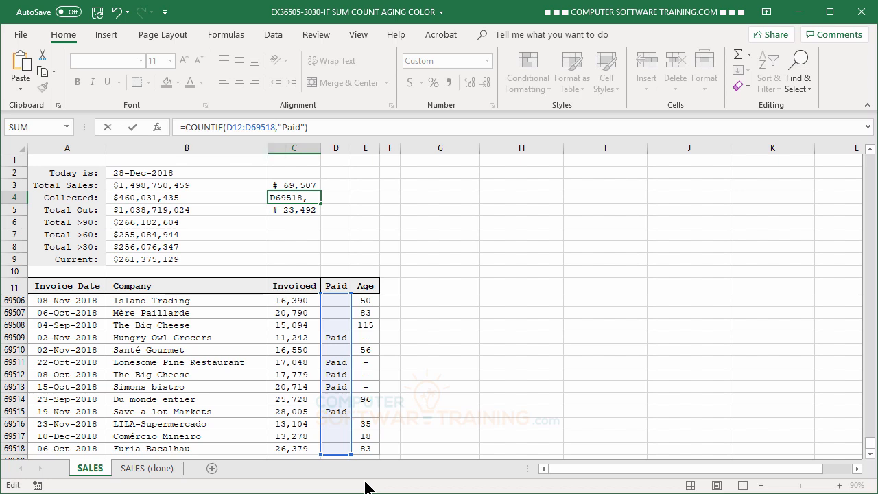
{"action": "key", "text": "Return"}
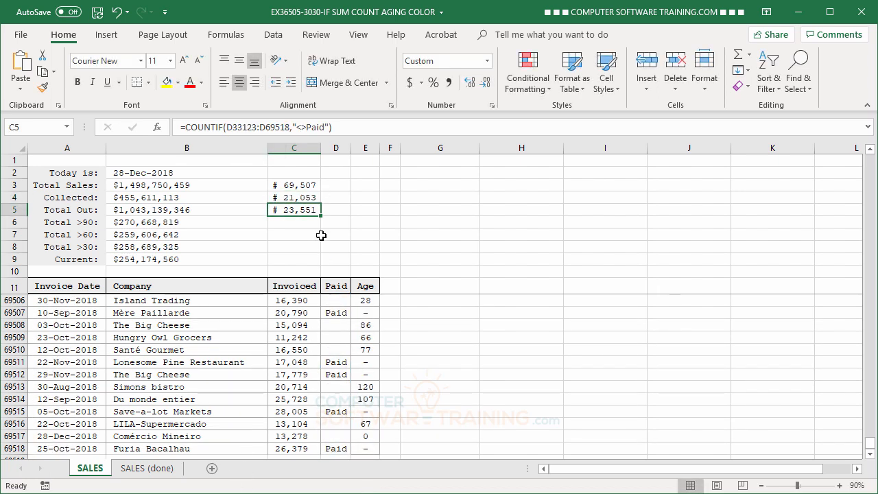
Count the invoices beside Total >90 in C6 with the formula =COUNTIF(E69506:E69518,">=90").
{"action": "left_click", "coordinate": [295, 223]}
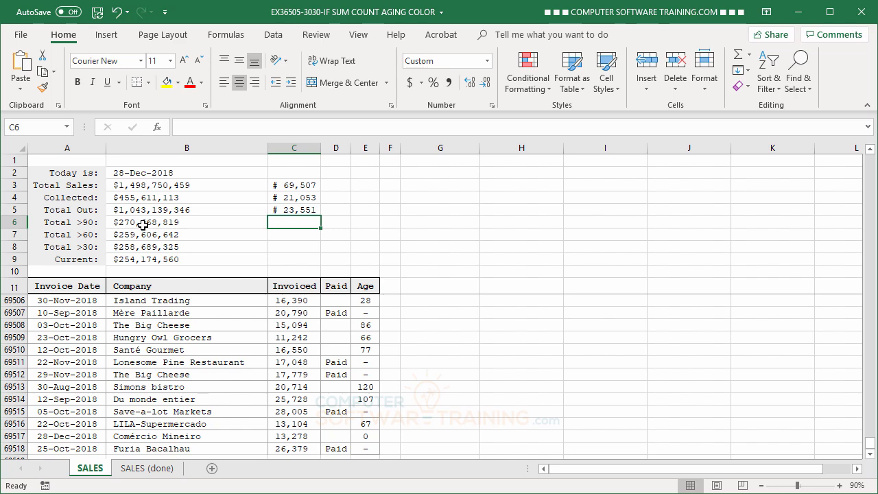
{"action": "type", "text": "=cou"}
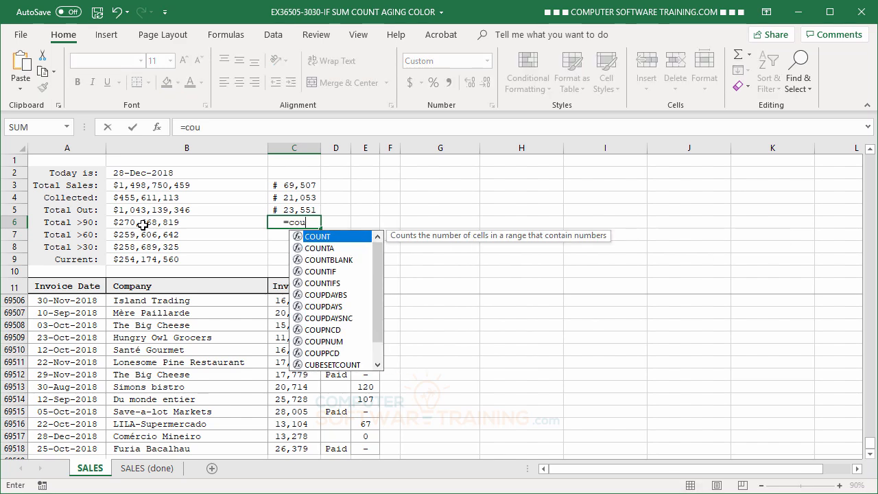
{"action": "double_click", "coordinate": [323, 271]}
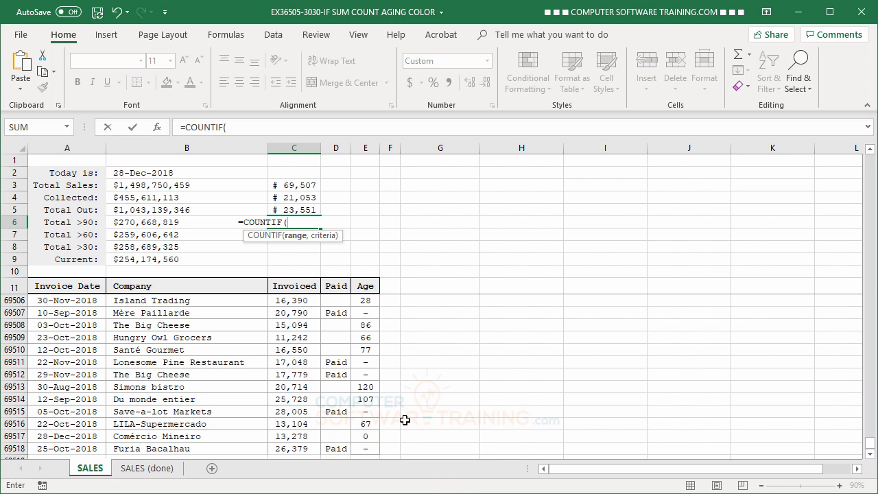
{"action": "left_click", "coordinate": [369, 302]}
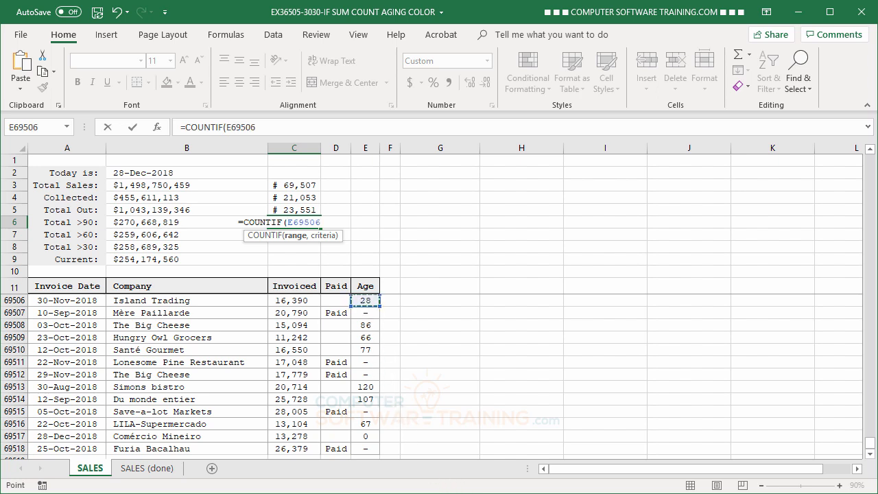
{"action": "left_click_drag", "start_coordinate": [365, 302], "coordinate": [365, 449]}
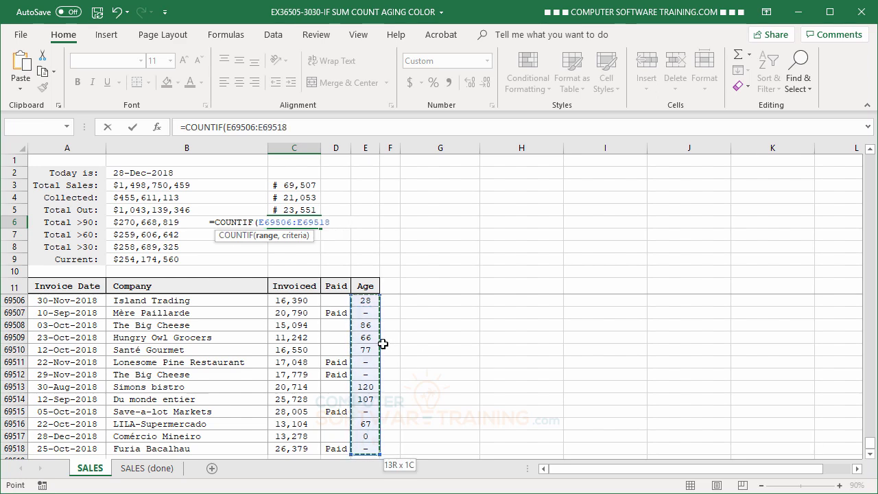
{"action": "scroll", "coordinate": [405, 343], "scroll_direction": "down", "scroll_amount": 1}
{"action": "scroll", "coordinate": [457, 373], "scroll_direction": "up", "scroll_amount": 1}
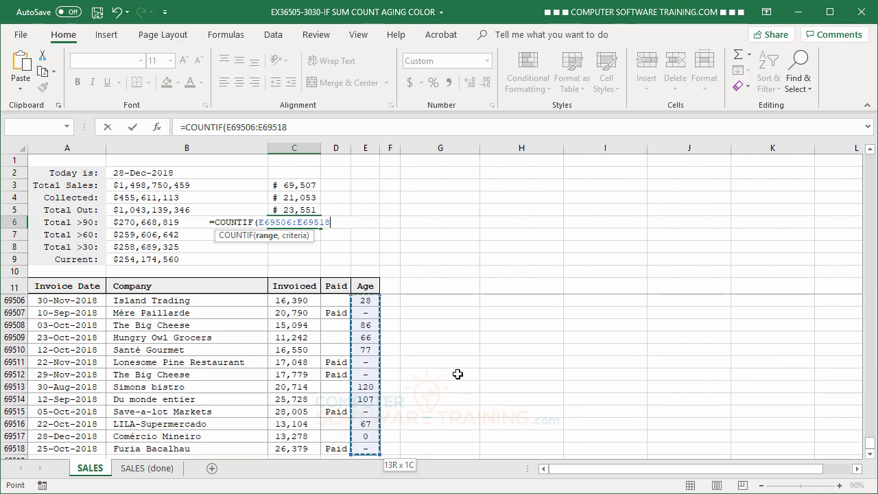
{"action": "type", "text": ","}
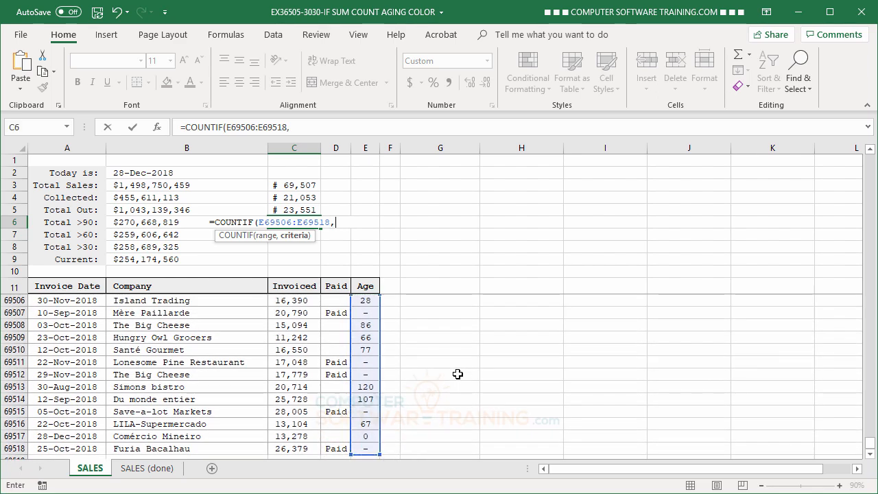
{"action": "type", "text": "\""}
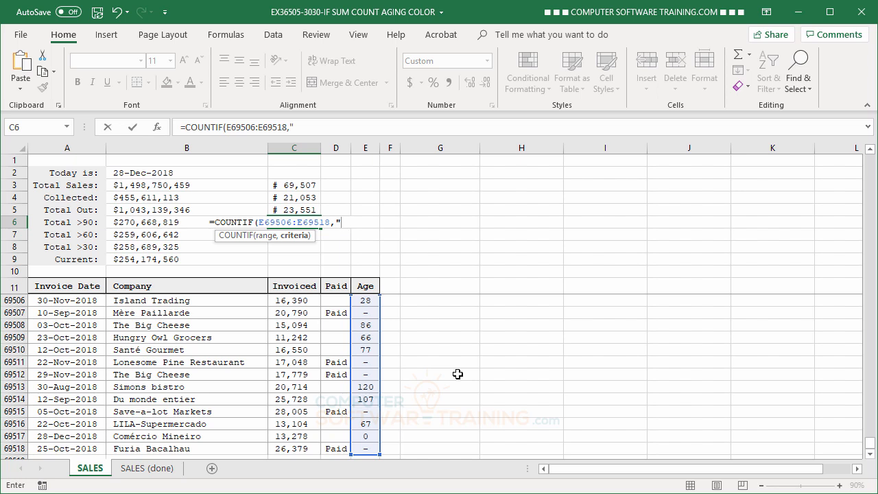
{"action": "type", "text": ">=90\")"}
{"action": "key", "text": "Return"}
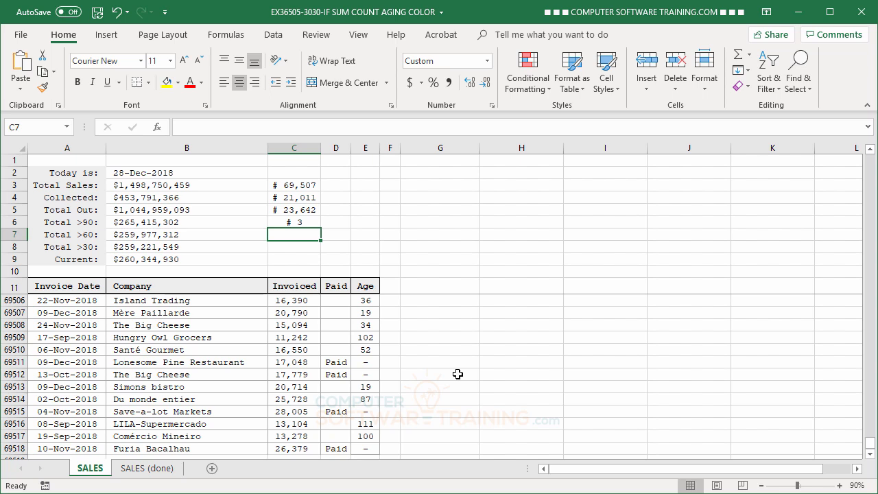
Extend the range in C6's COUNTIF formula to the whole Age column, E12:E69518, keeping the ">=90" criterion.
{"action": "key", "text": "Up"}
{"action": "scroll", "coordinate": [521, 351], "scroll_direction": "up", "scroll_amount": 2}
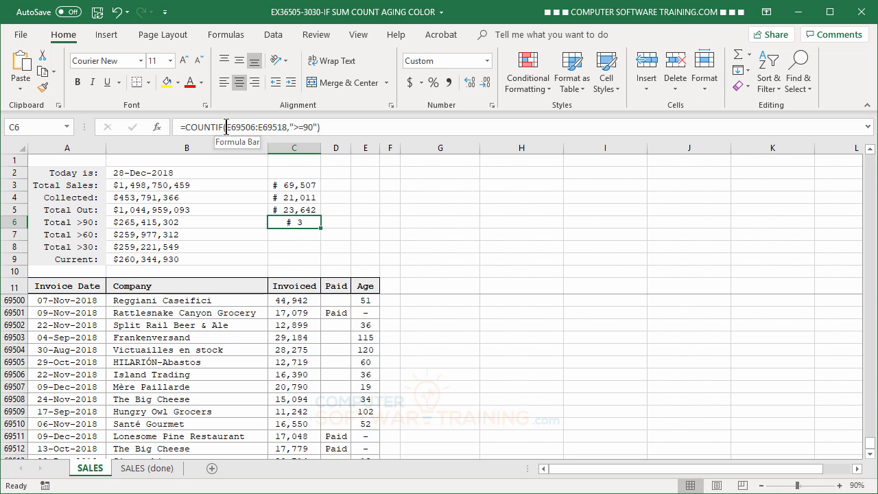
{"action": "left_click_drag", "start_coordinate": [226, 127], "coordinate": [285, 130]}
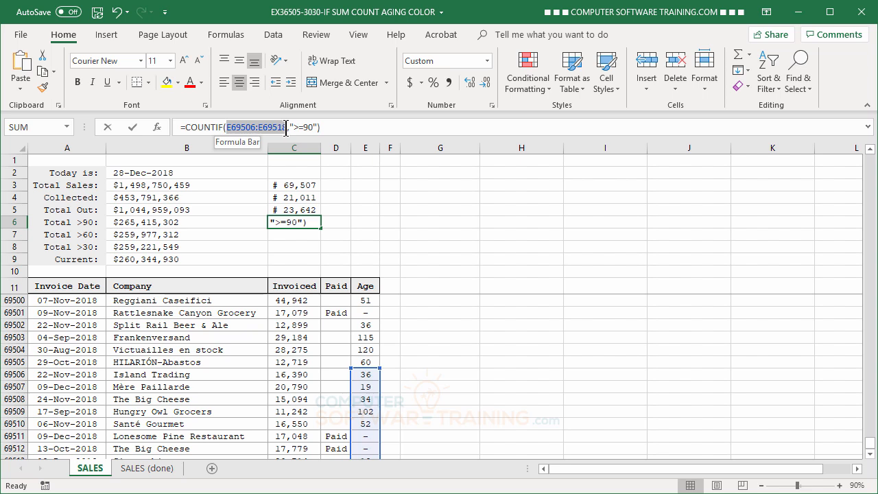
{"action": "left_click_drag", "start_coordinate": [286, 128], "coordinate": [286, 129]}
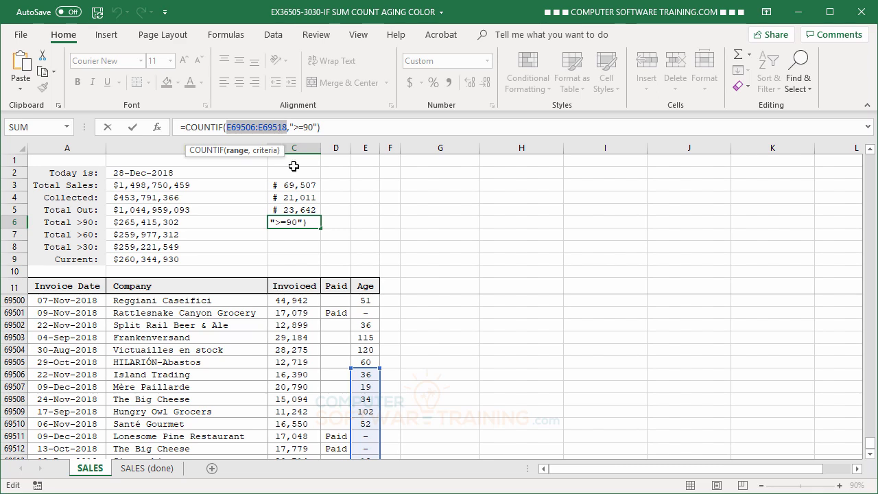
{"action": "left_click_drag", "start_coordinate": [876, 454], "coordinate": [872, 155]}
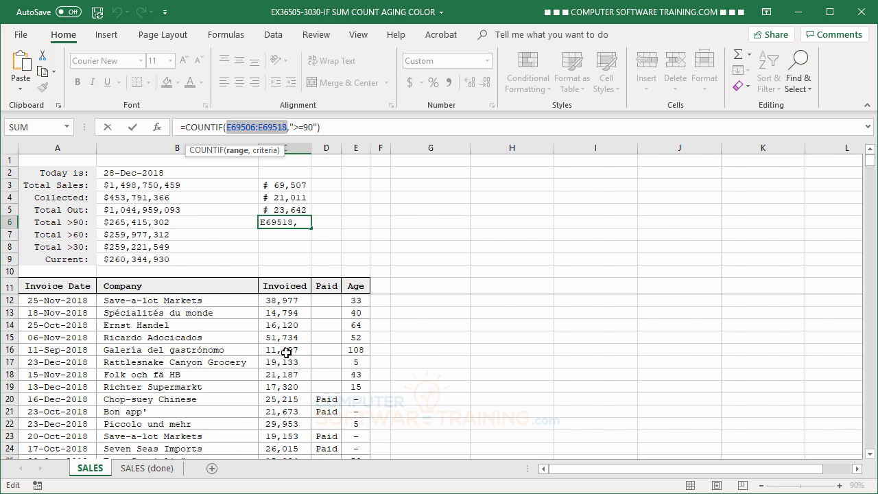
{"action": "left_click", "coordinate": [353, 301]}
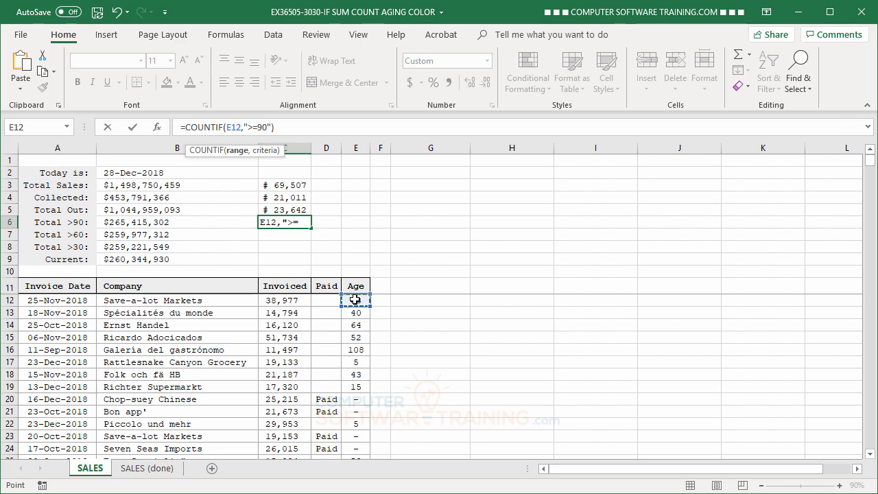
{"action": "key", "text": "ctrl+shift+Down"}
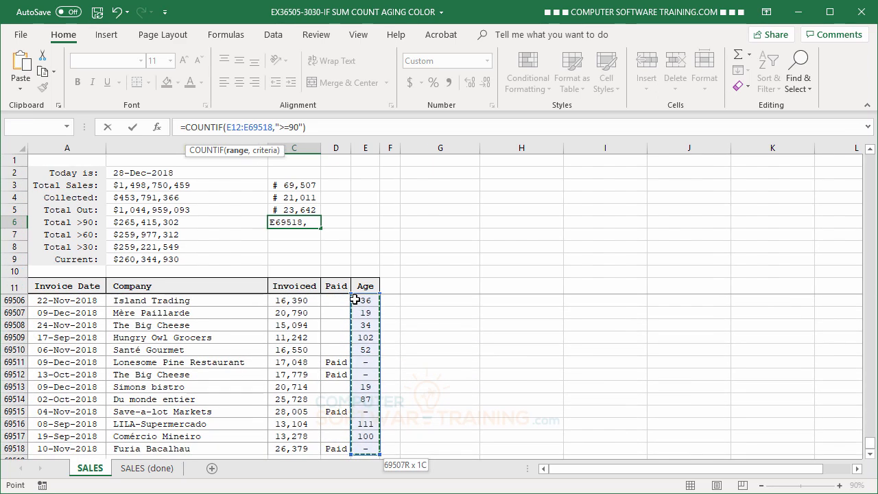
{"action": "scroll", "coordinate": [500, 366], "scroll_direction": "down", "scroll_amount": 1}
{"action": "scroll", "coordinate": [500, 365], "scroll_direction": "up", "scroll_amount": 1}
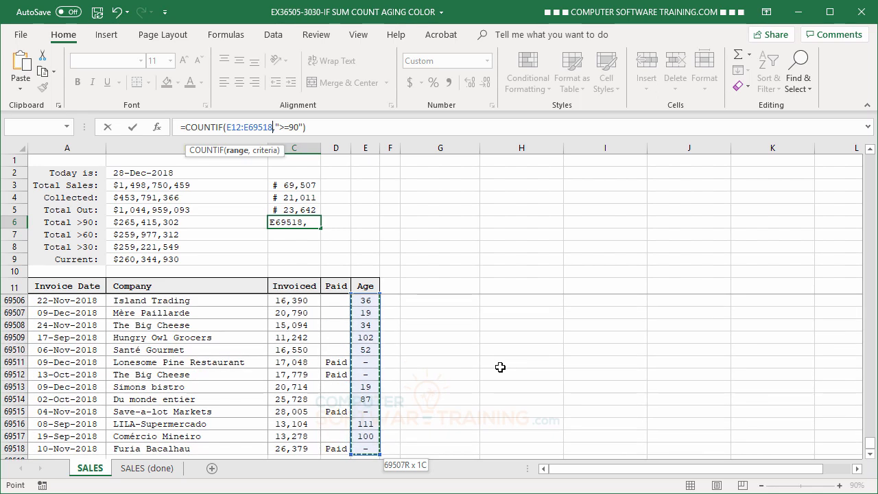
{"action": "key", "text": "Return"}
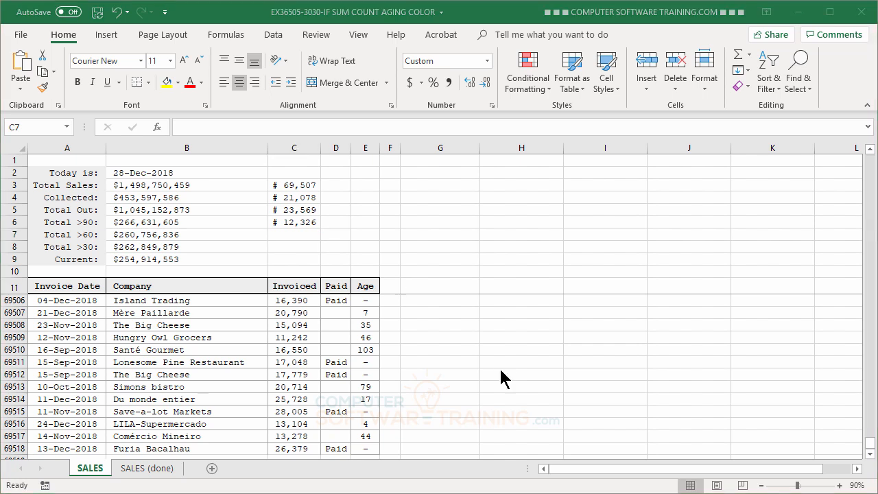
Paste COUNTIFS formulas over E12:E69518 into C7 with criteria ">=60" and "<90", and into C8 with ">=30" and "<60".
{"action": "left_click", "coordinate": [293, 236]}
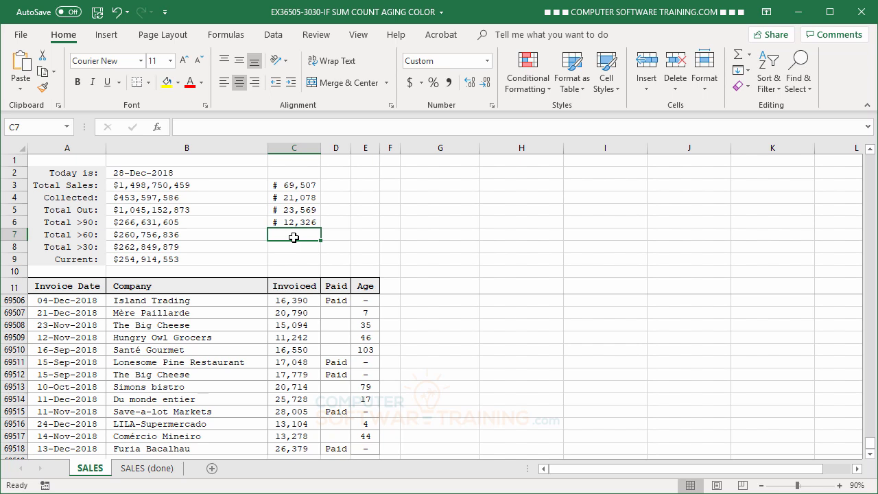
{"action": "key", "text": "ctrl+v"}
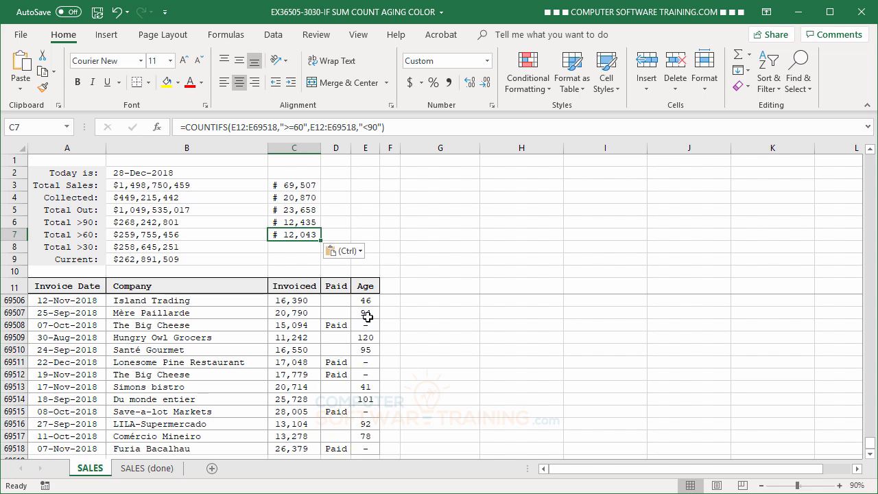
{"action": "left_click", "coordinate": [287, 250]}
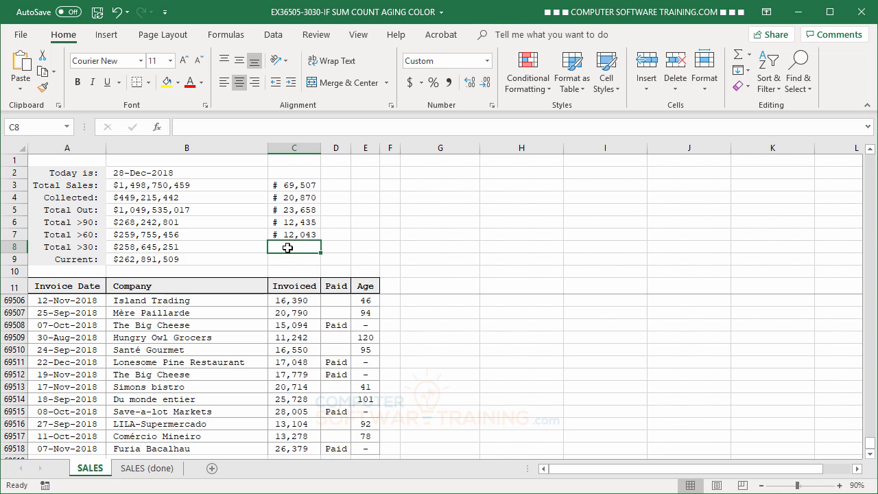
{"action": "key", "text": "ctrl+v"}
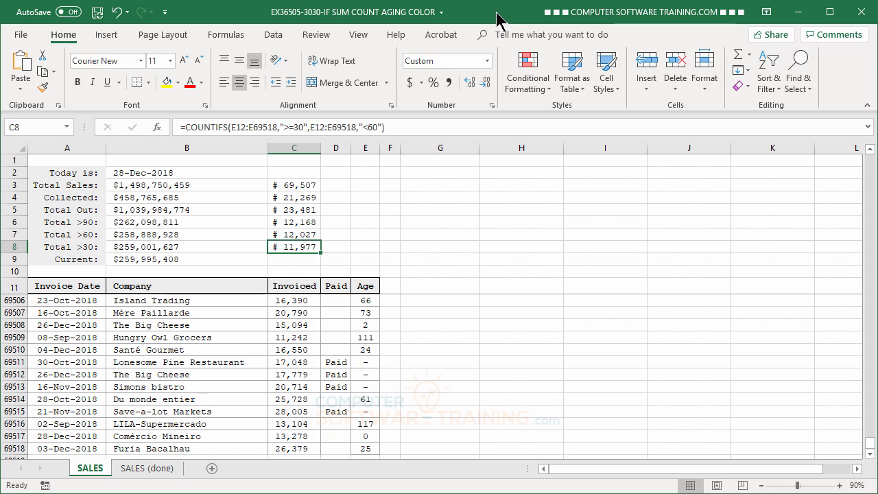
Paste the formula =COUNTIFS(E12:E69518,">=0",E12:E69518,"<30") into C9 to count the Current invoices.
{"action": "left_click", "coordinate": [295, 257]}
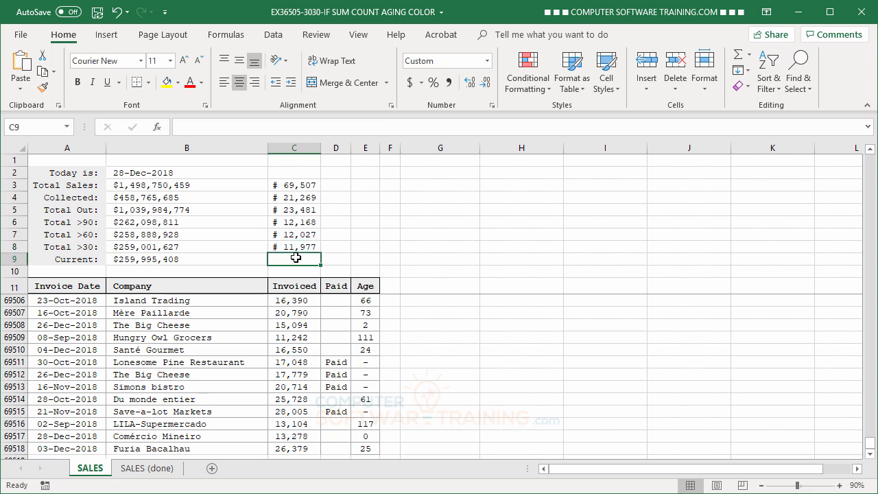
{"action": "key", "text": "ctrl+v"}
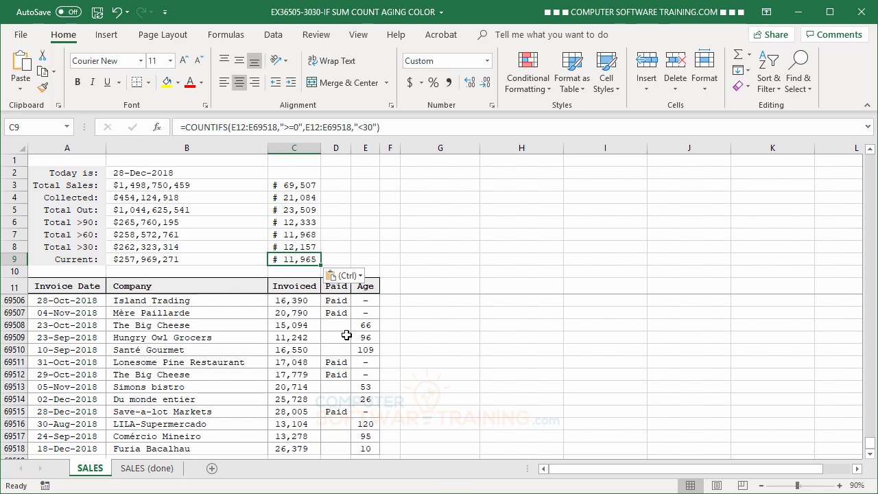
{"action": "scroll", "coordinate": [244, 357], "scroll_direction": "up", "scroll_amount": 2}
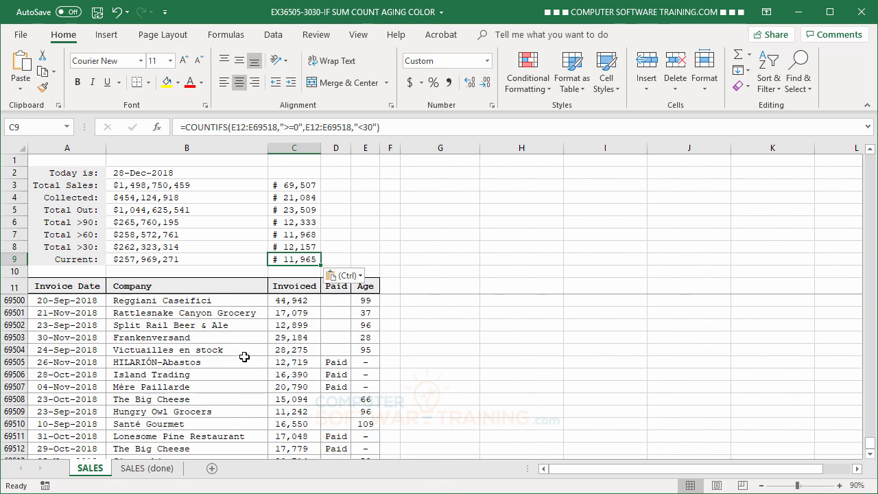